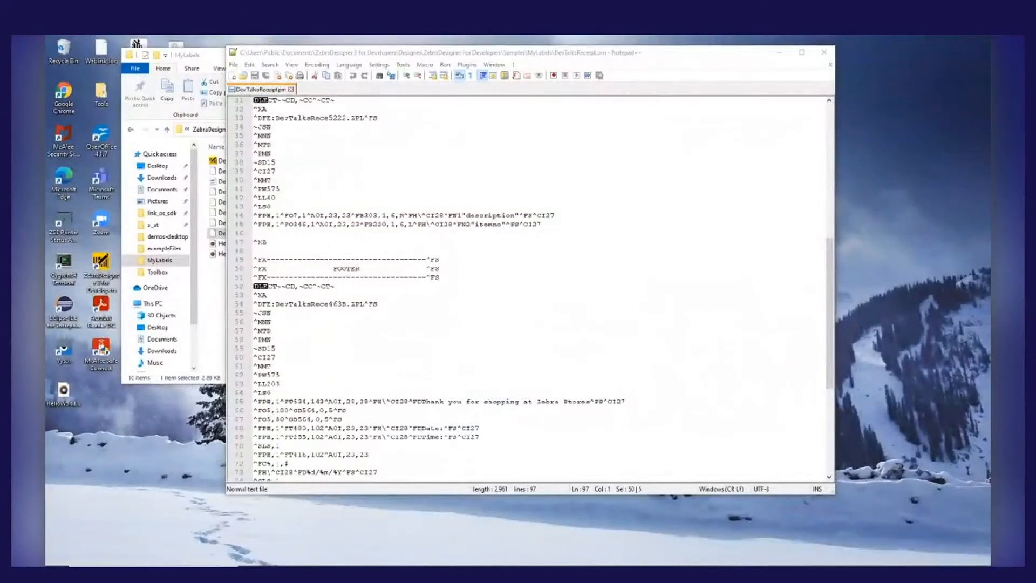
Minimize the DevTalksReceipt text file and the MyLabels folder window to leave only ZebraDesigner for Developers open on the desktop
click(717, 370)
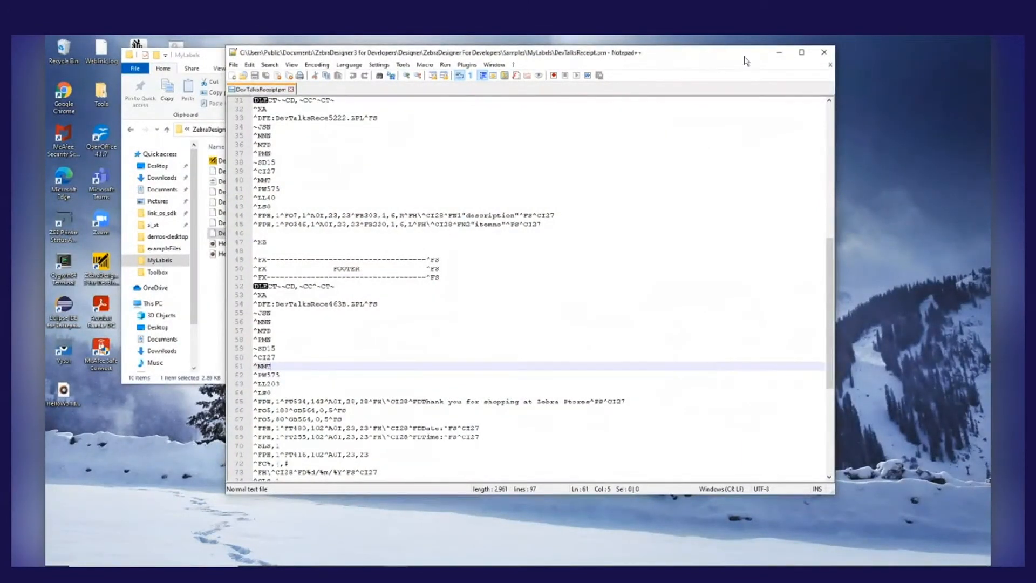
click(779, 53)
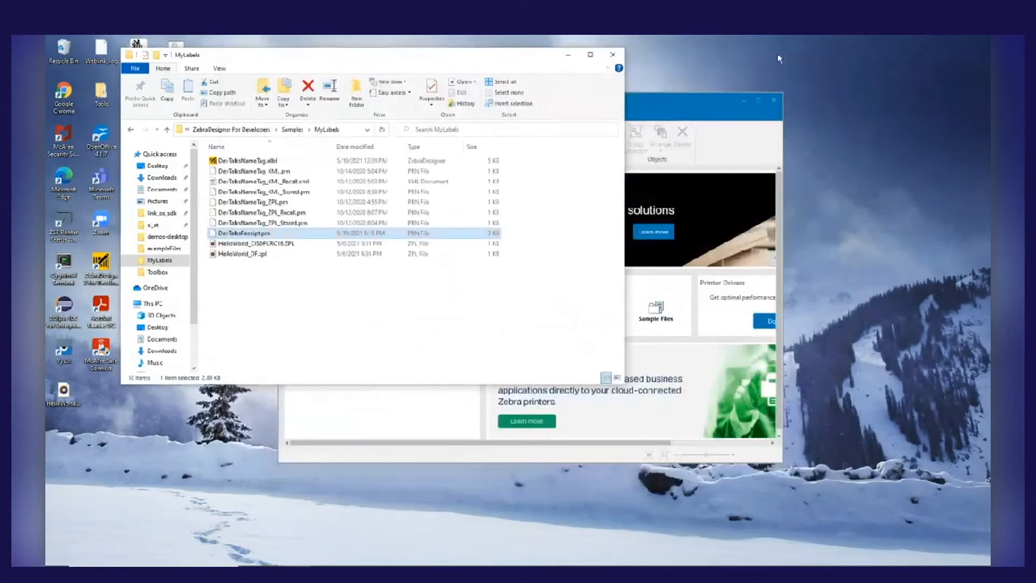
click(568, 54)
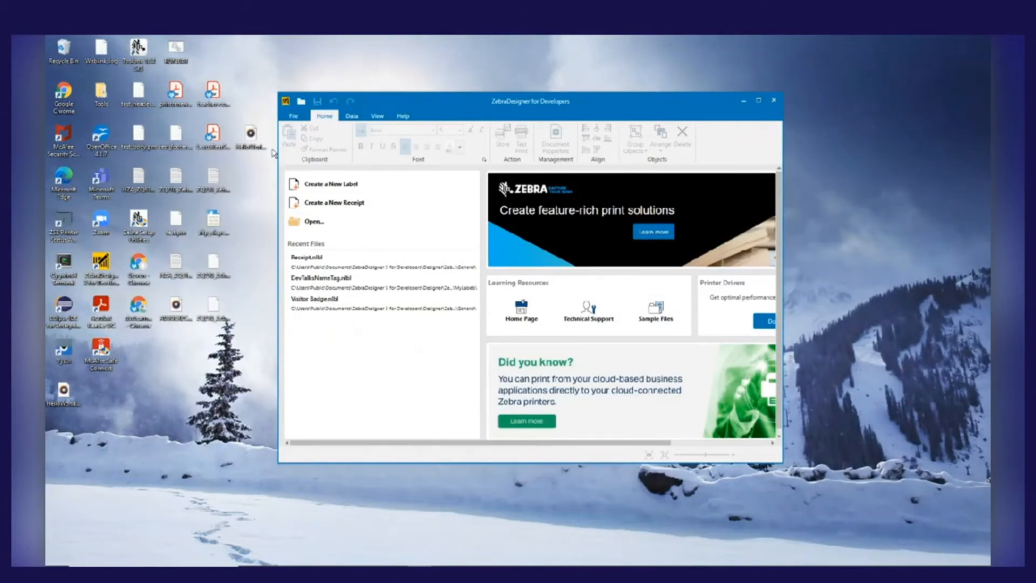
click(293, 116)
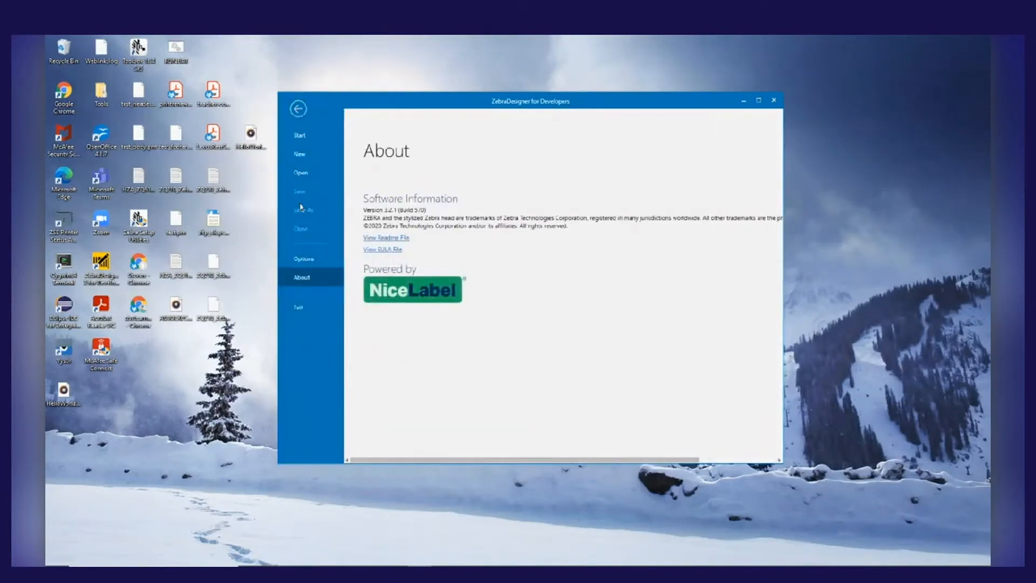
click(296, 110)
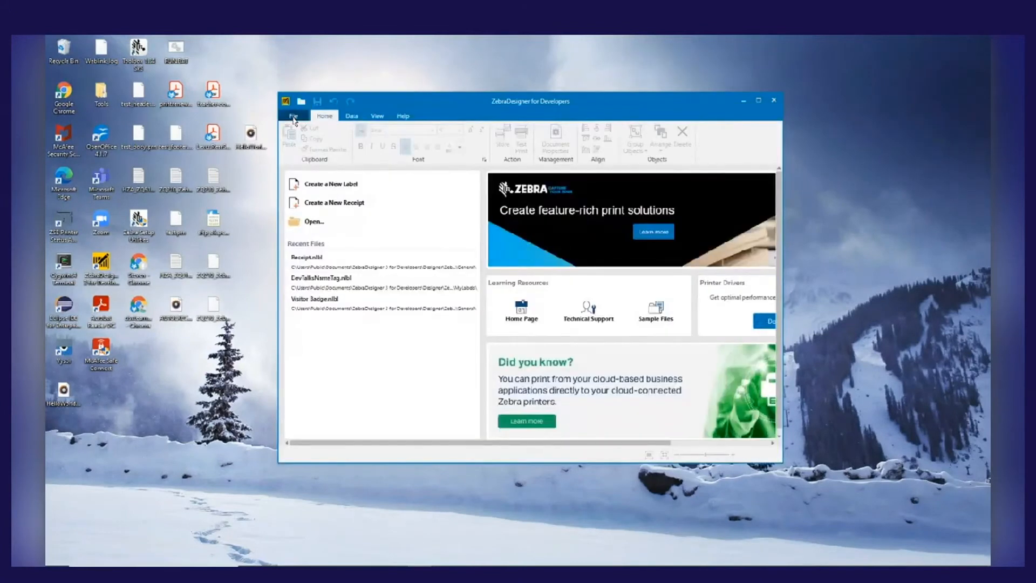
click(295, 114)
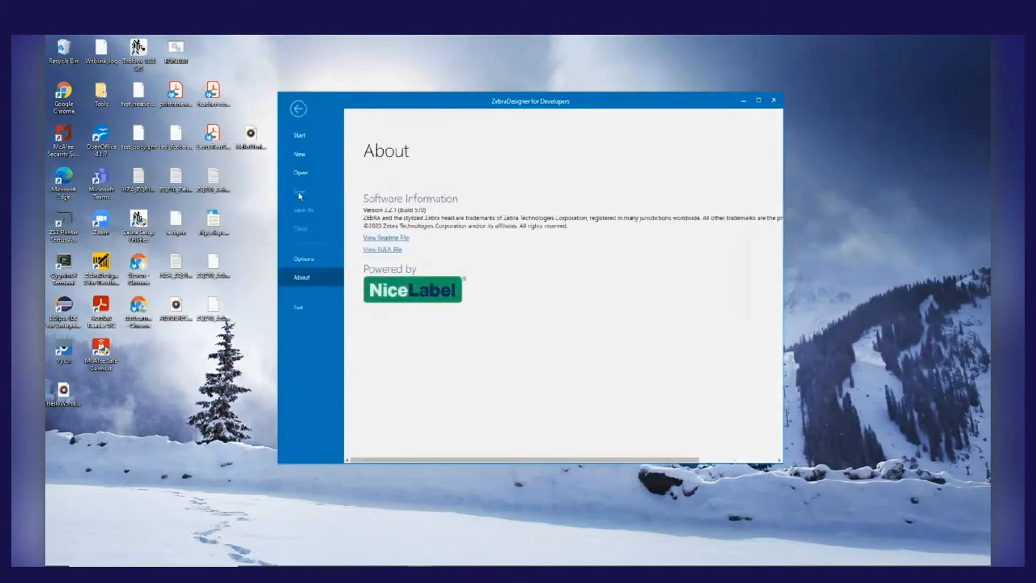
click(298, 109)
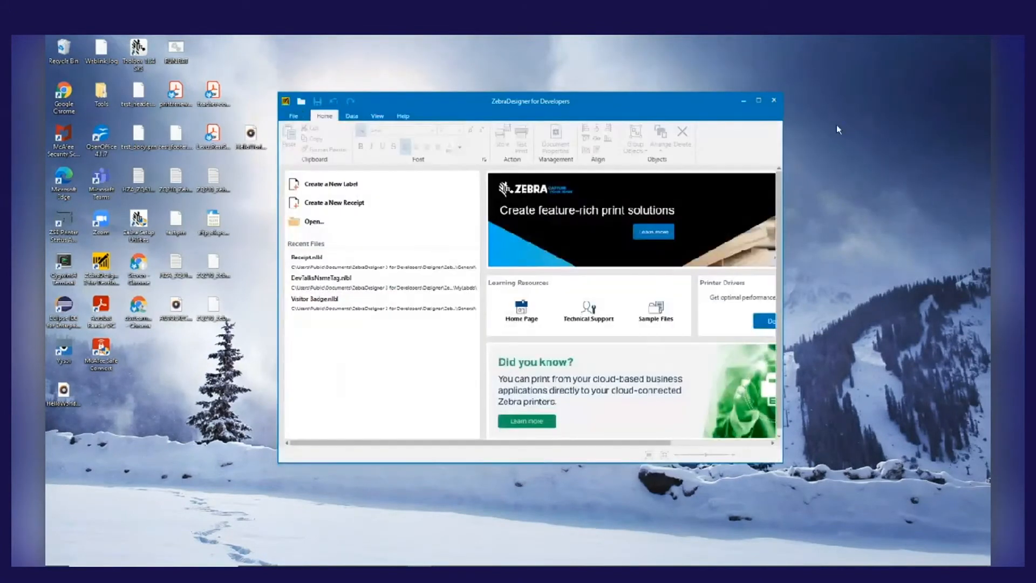
Restart ZebraDesigner for Developers and open its sample files folder from the start page
click(774, 100)
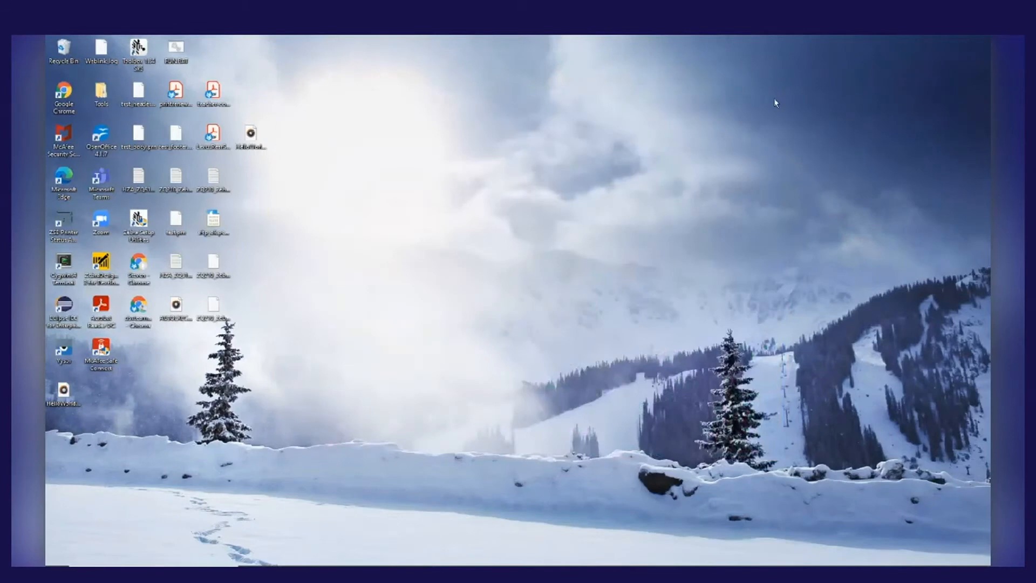
double_click(106, 262)
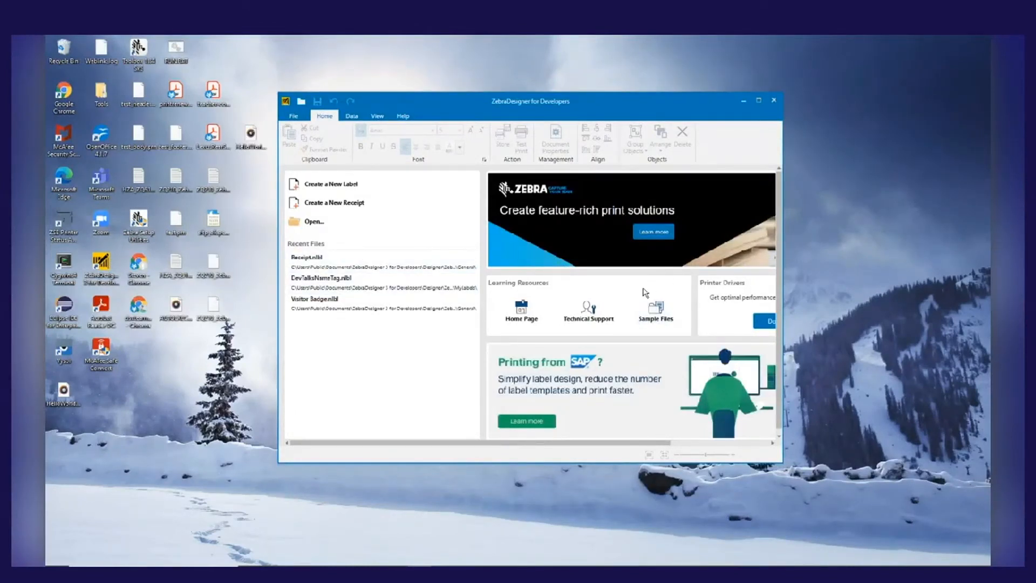
click(667, 320)
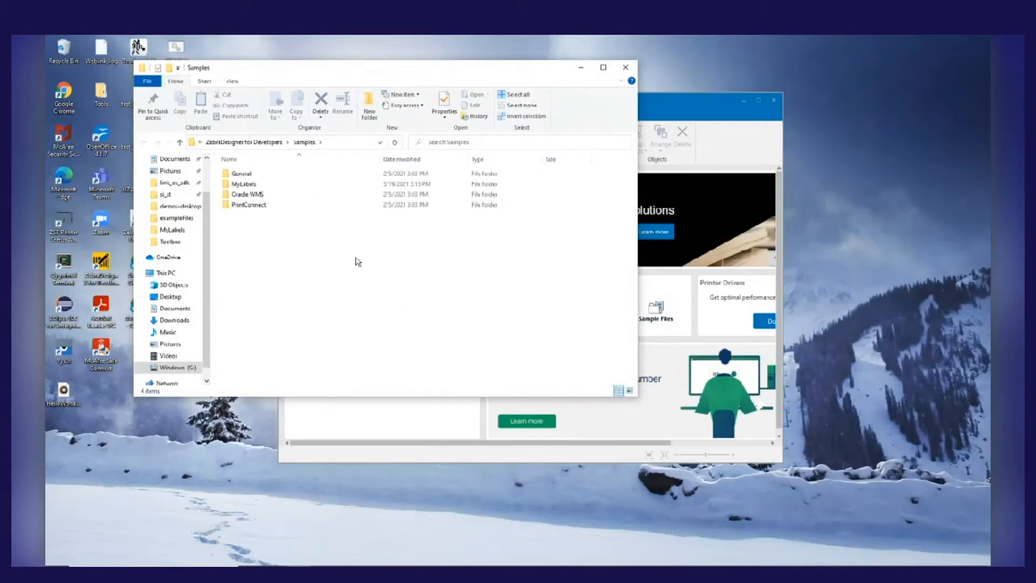
Open the DevTalksNameTag label from the MyLabels samples folder
click(240, 174)
click(246, 196)
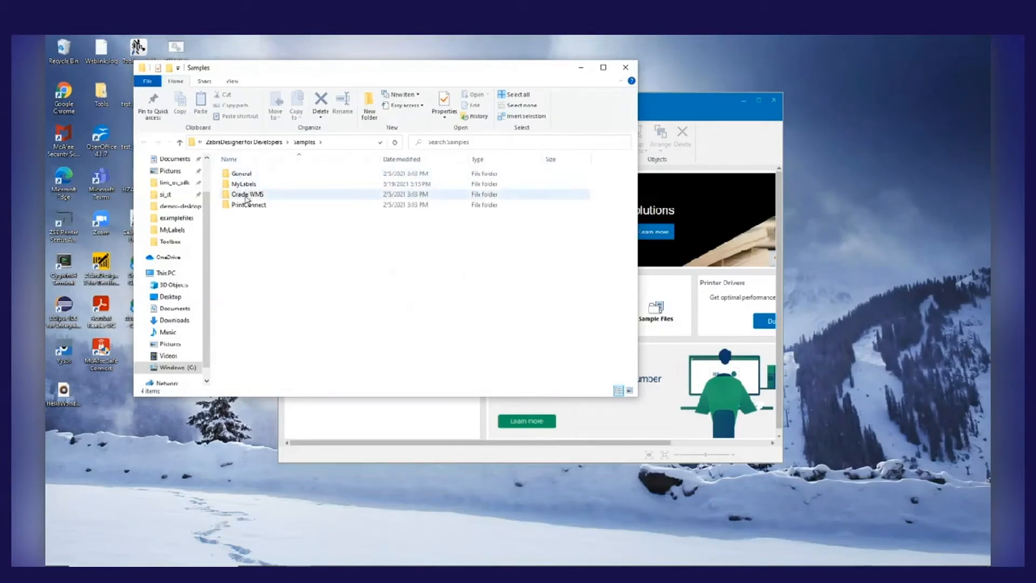
click(242, 207)
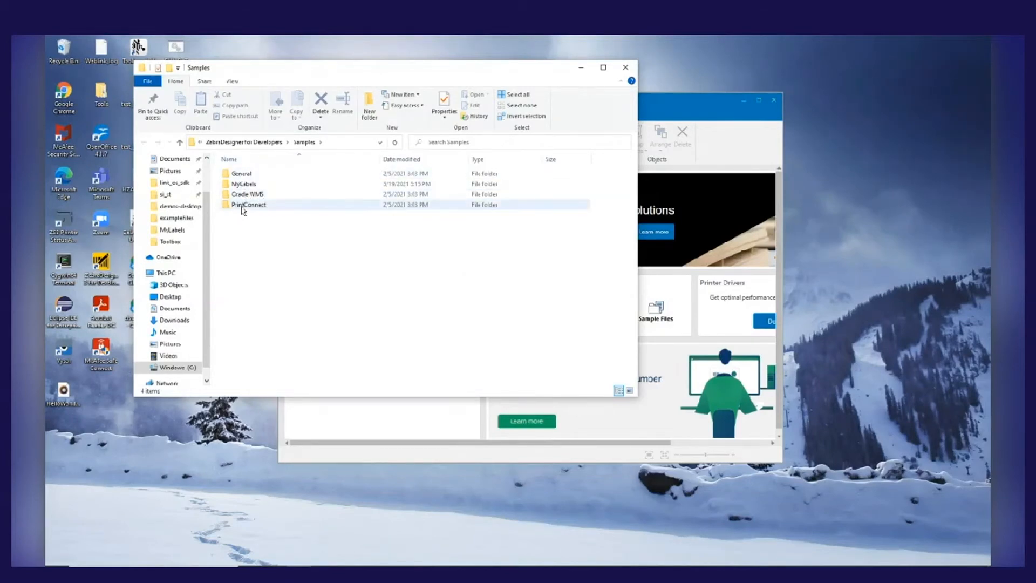
click(242, 185)
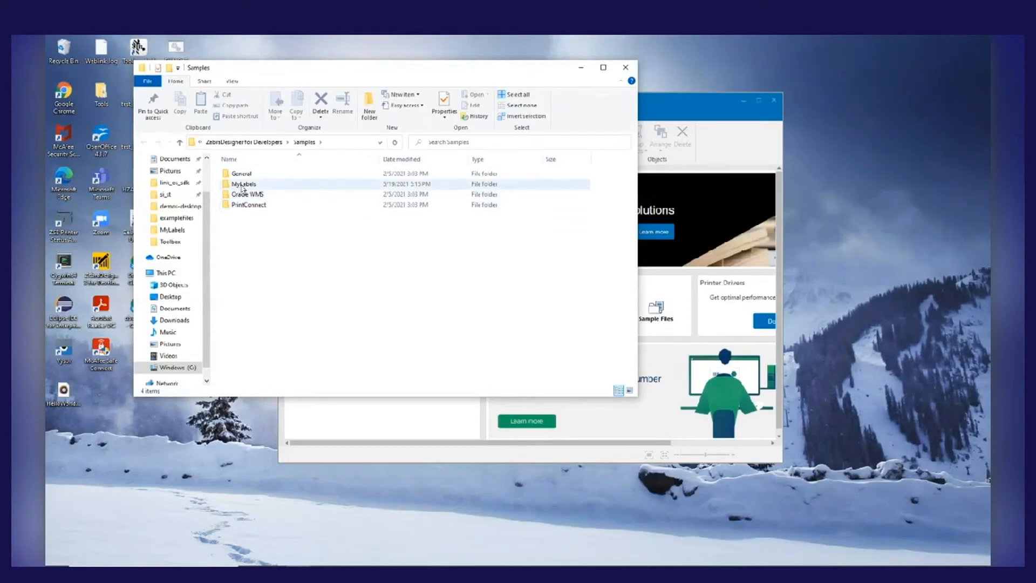
mouse_move(241, 187)
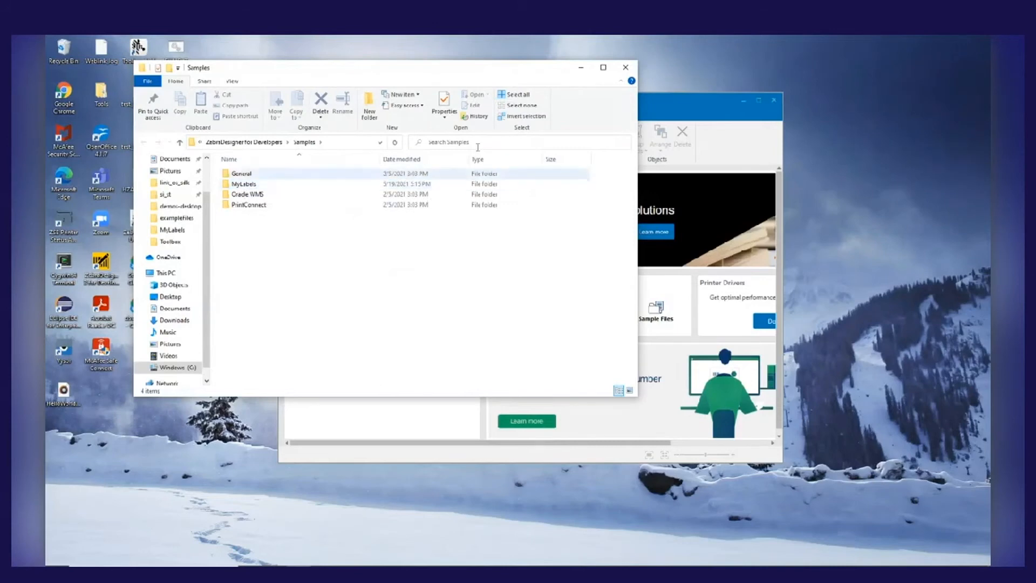
click(249, 185)
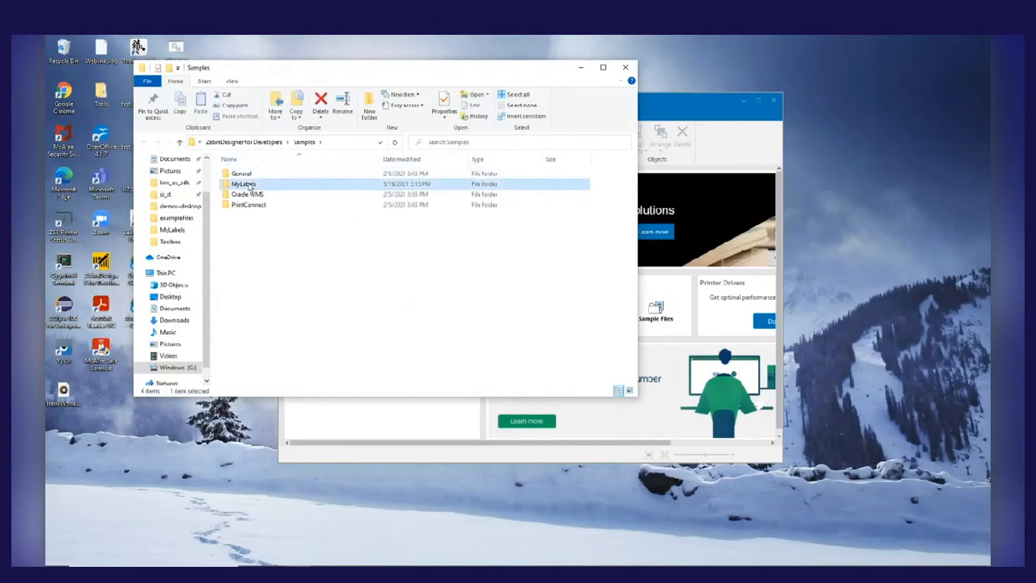
double_click(250, 184)
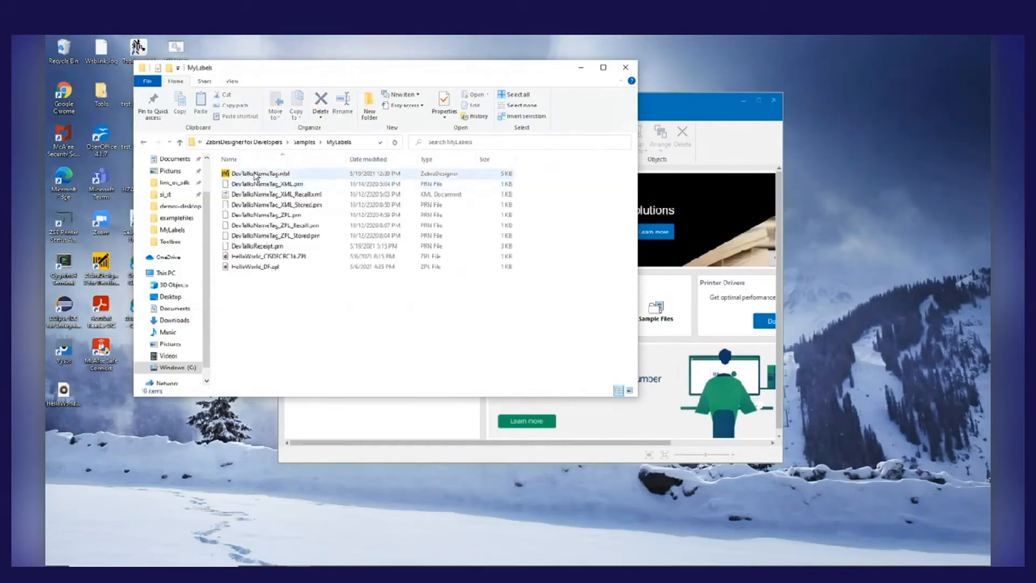
double_click(256, 175)
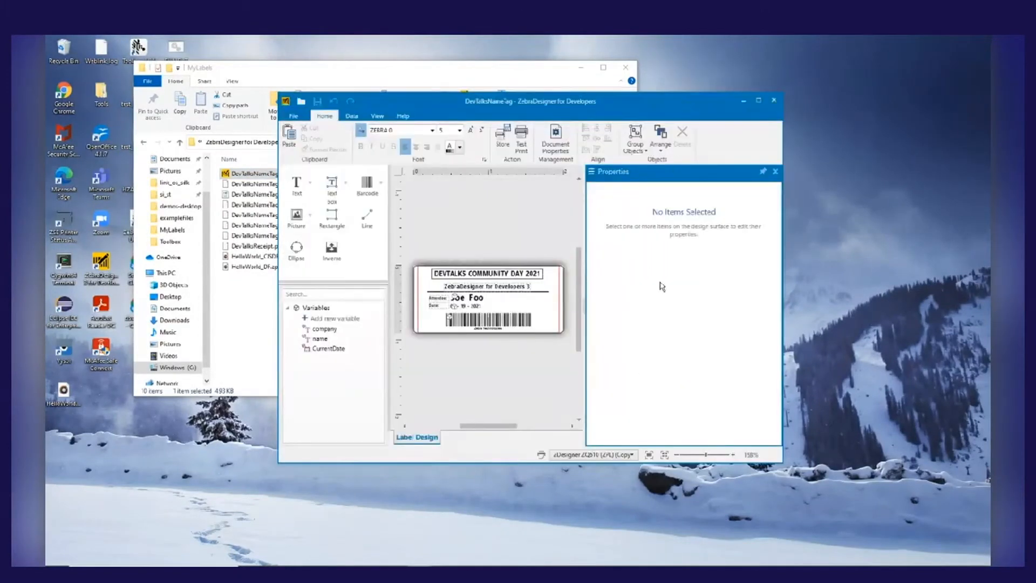
Enlarge the name tag's workspace by hiding the properties, fitting the label to the view and maximizing the window
click(775, 171)
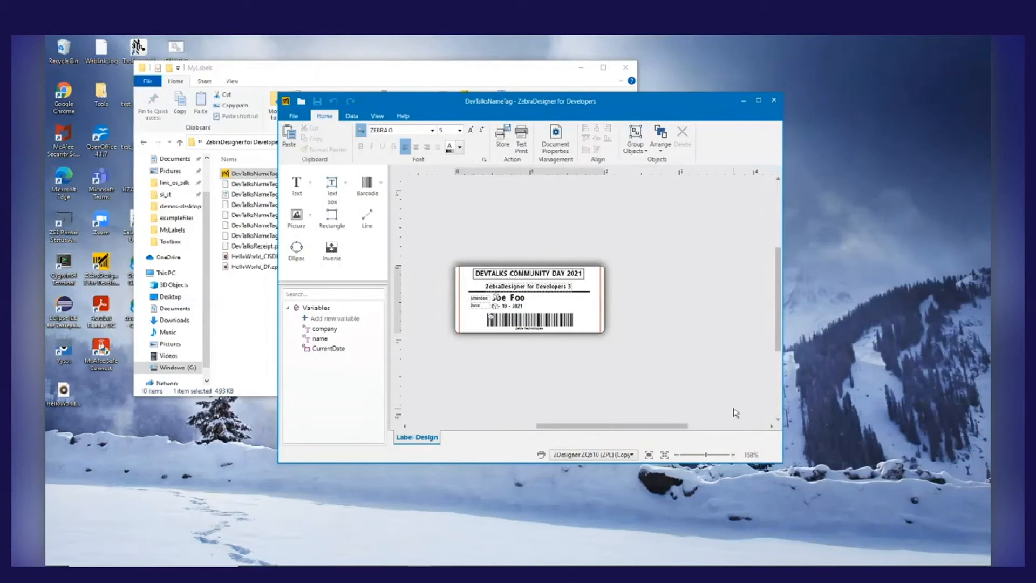
click(648, 455)
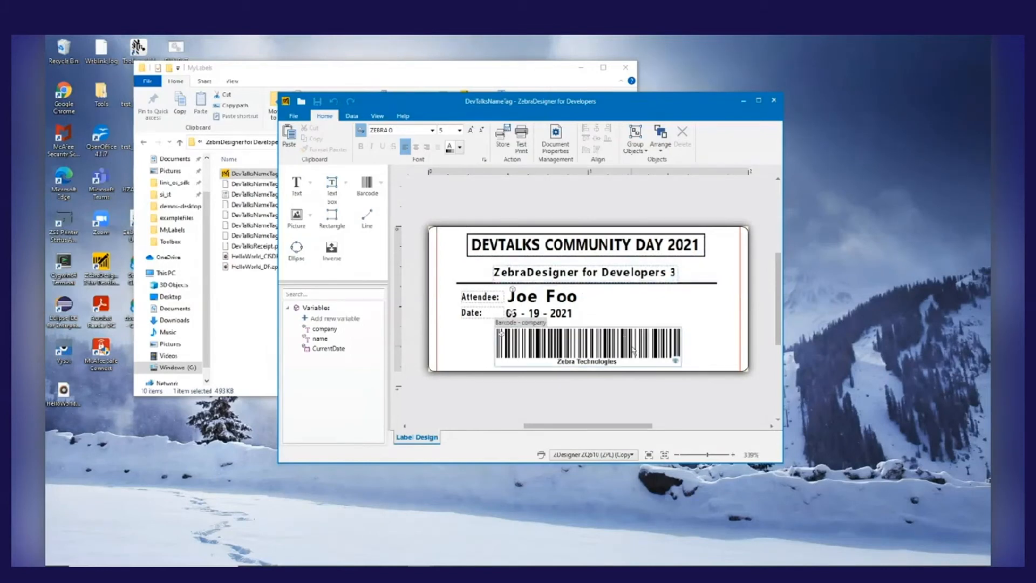
double_click(694, 105)
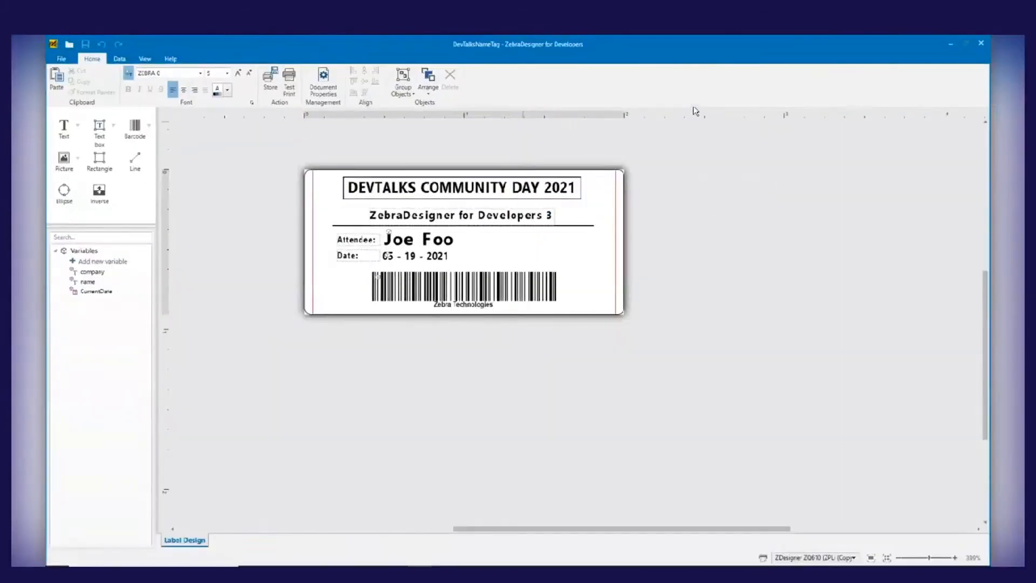
Examine the title text box's data source and its font choices with and without the printer-fonts-only filter
click(504, 192)
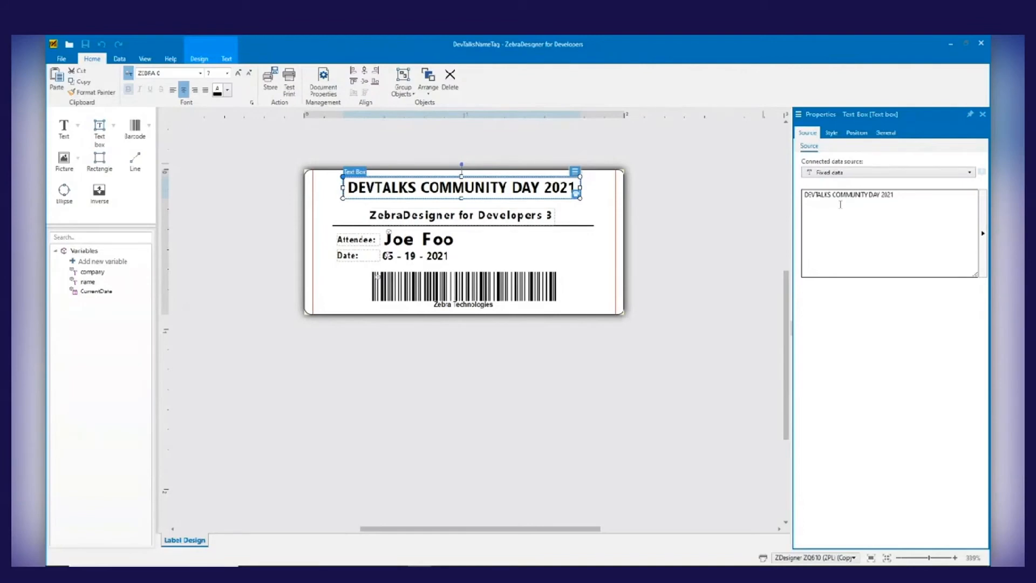
click(832, 133)
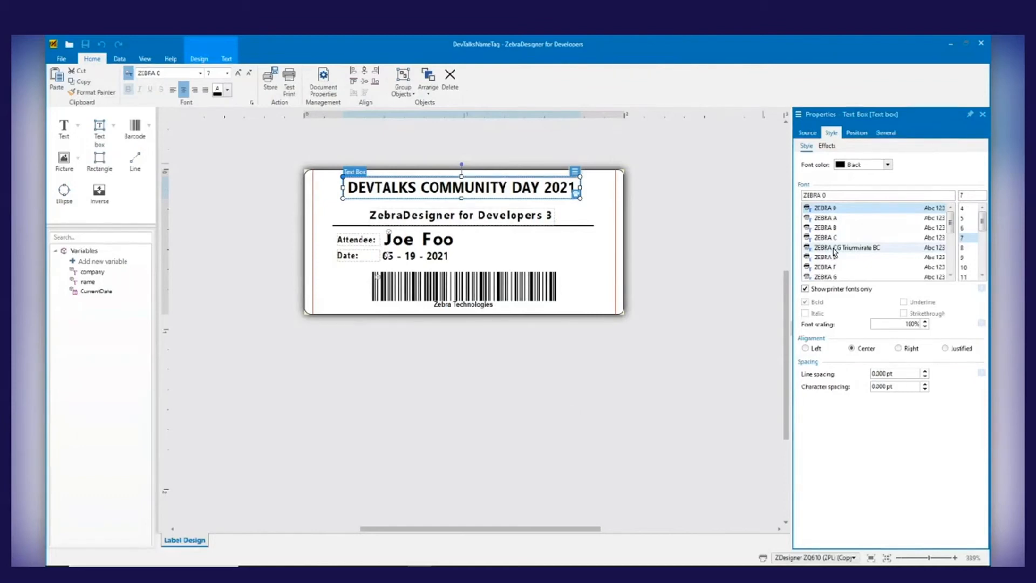
click(805, 289)
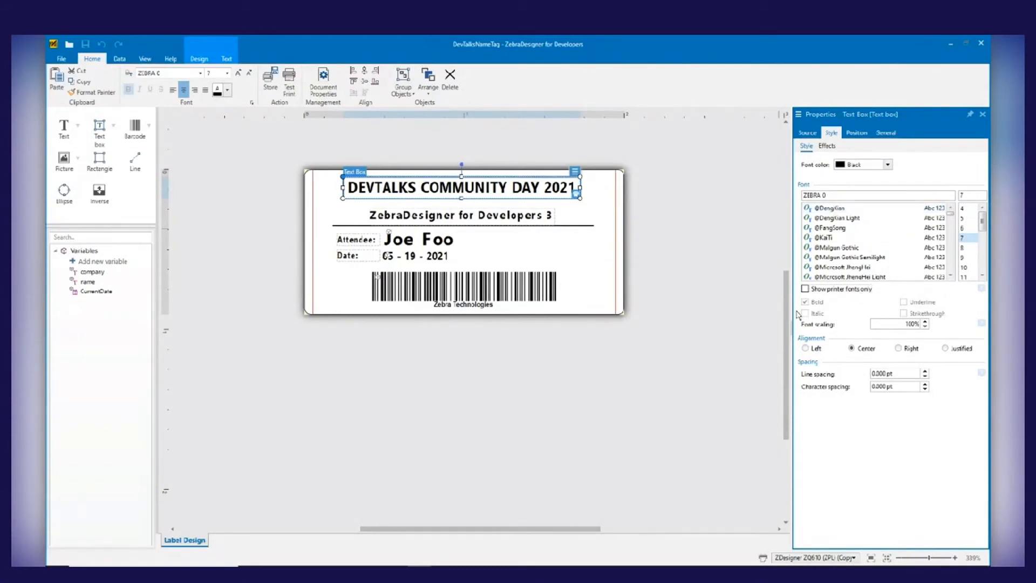
drag(792, 318, 715, 318)
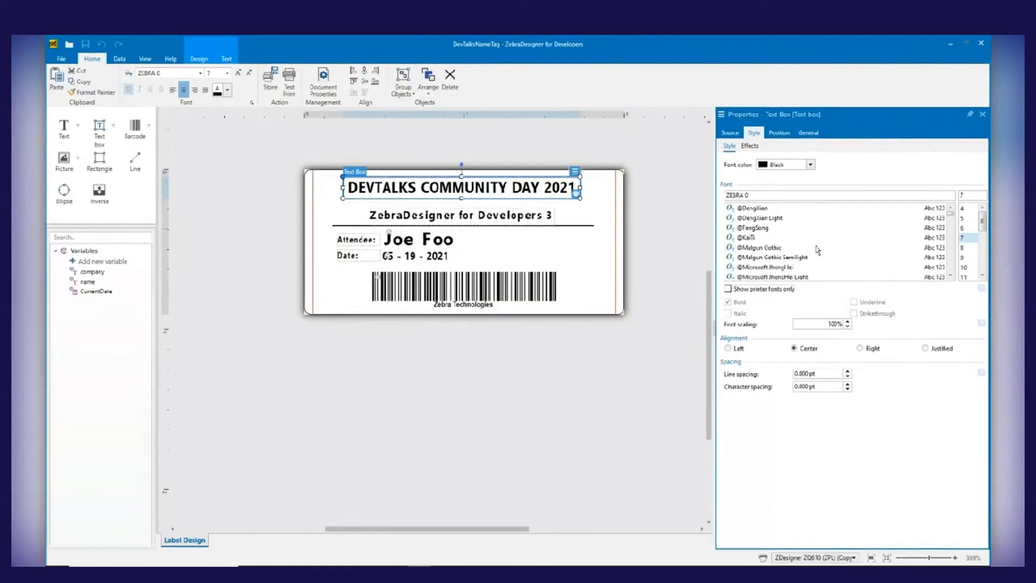
click(728, 290)
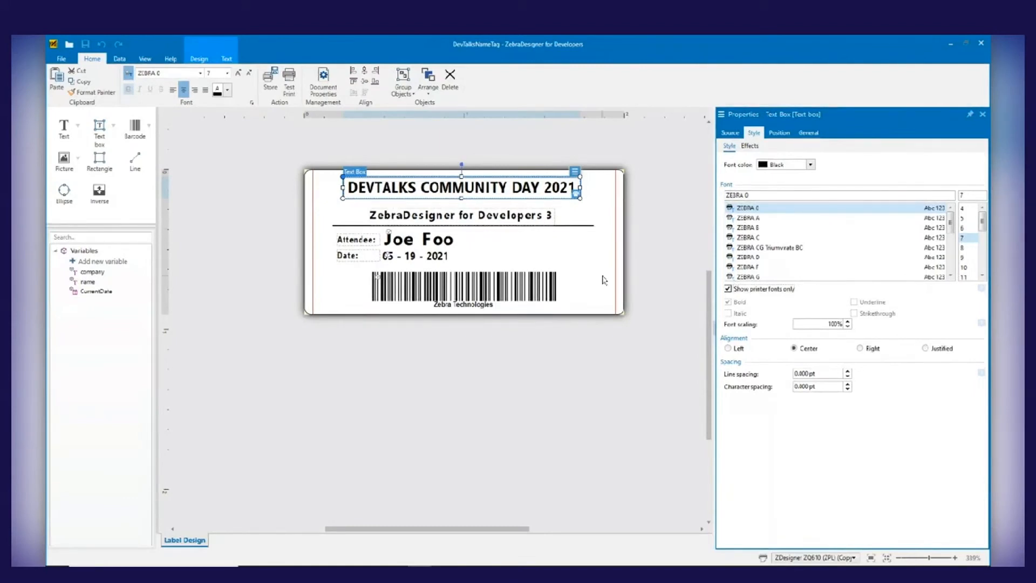
Review the attendee name text's connected data source options, keeping the name variable selected
click(441, 240)
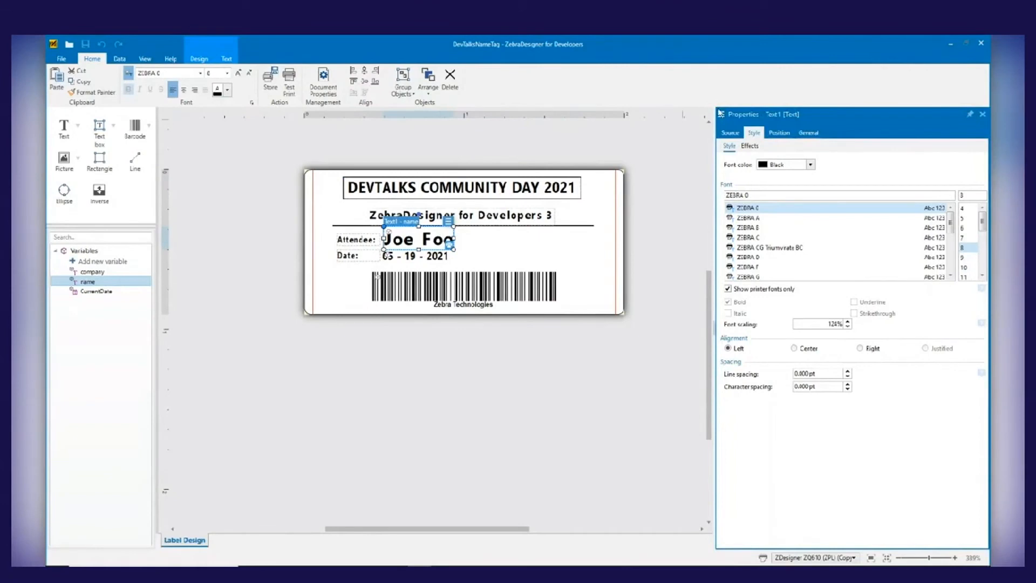
click(730, 132)
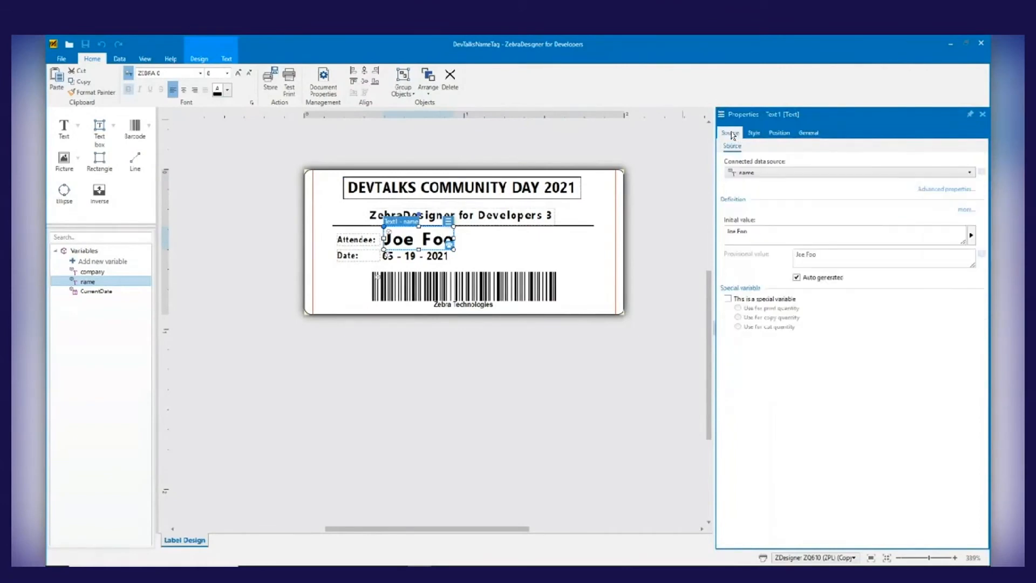
click(774, 173)
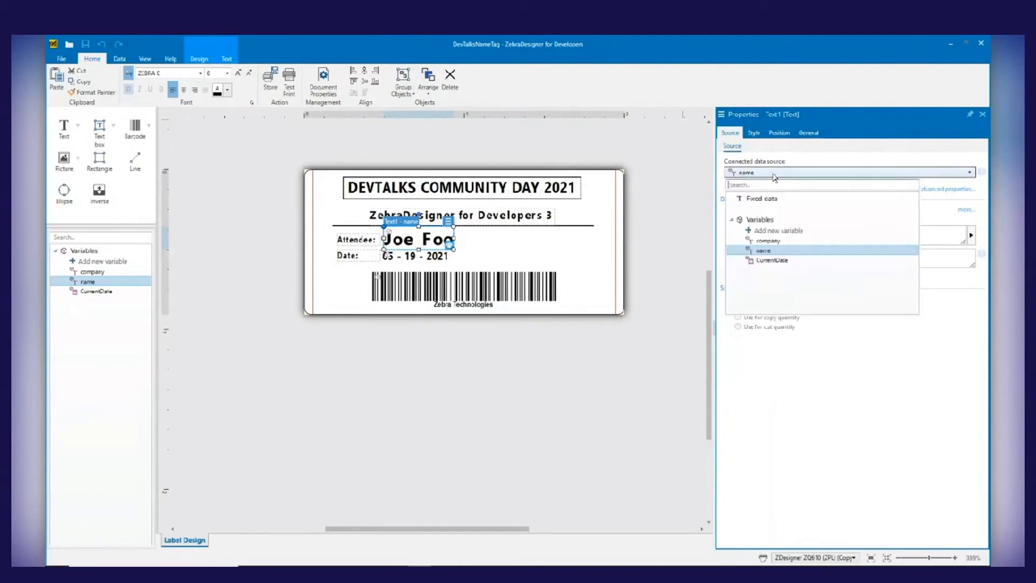
click(768, 252)
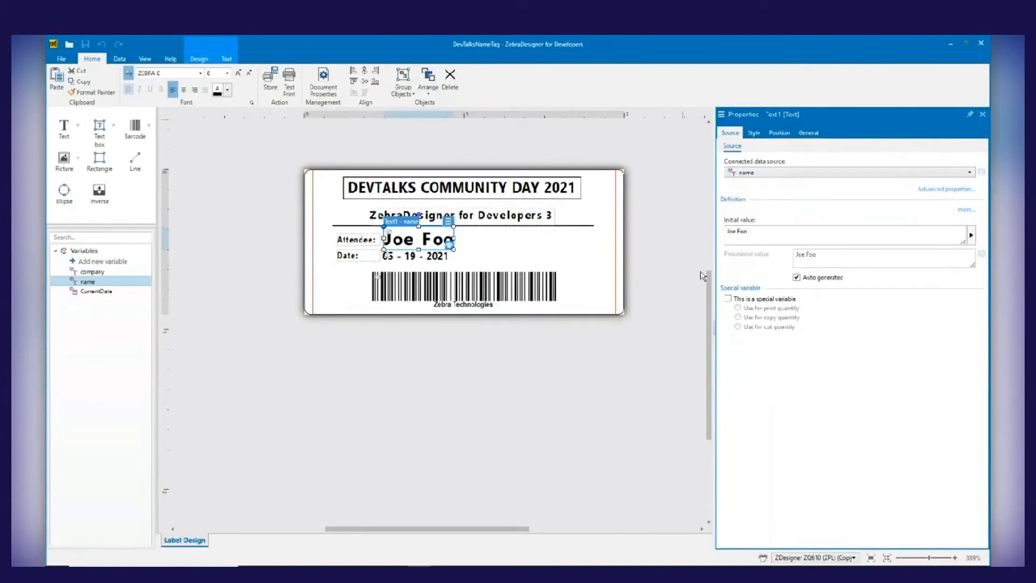
Review the barcode's connected data source options, keeping the company variable selected, and deselect the barcode
click(450, 295)
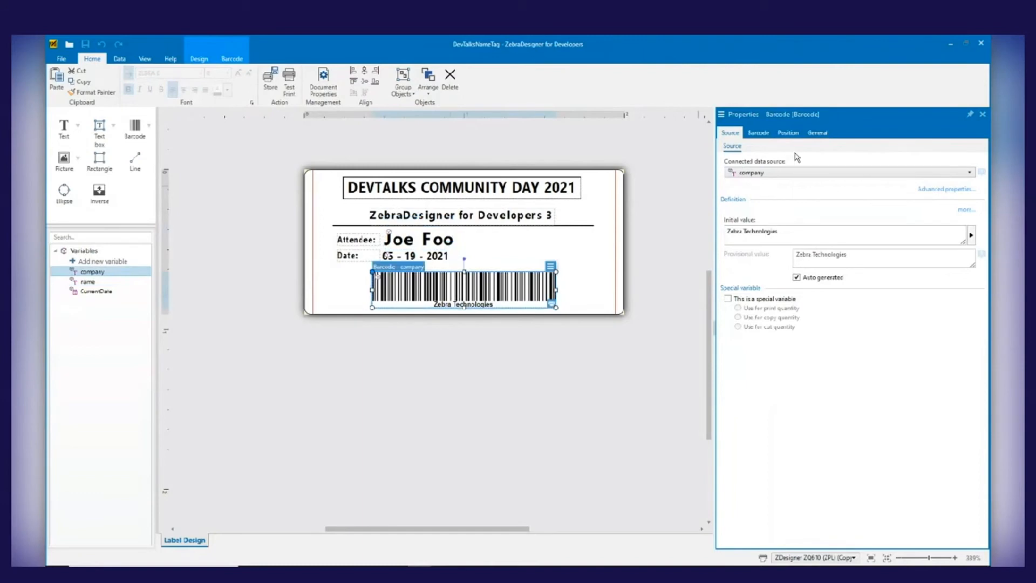
click(795, 172)
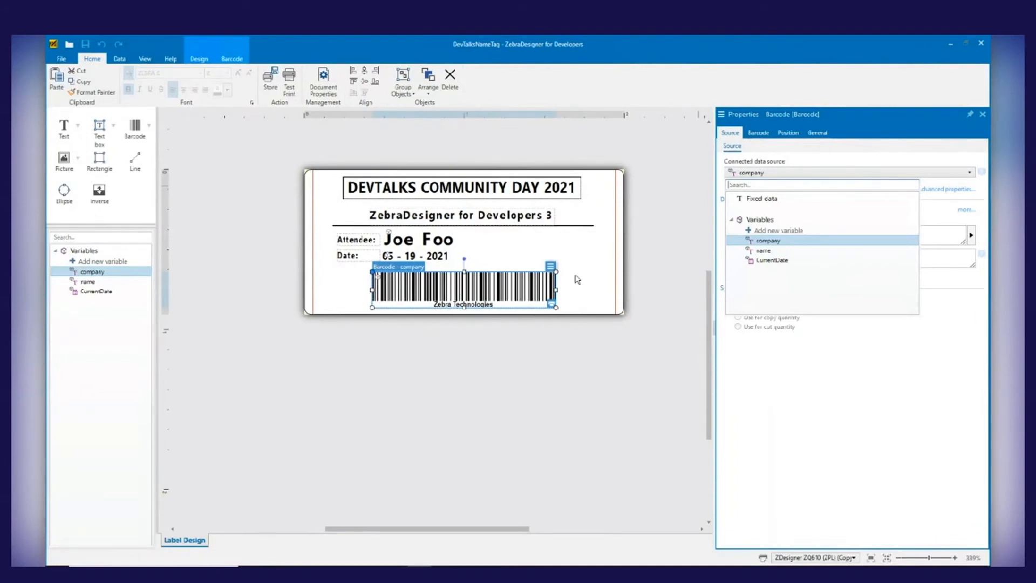
click(782, 245)
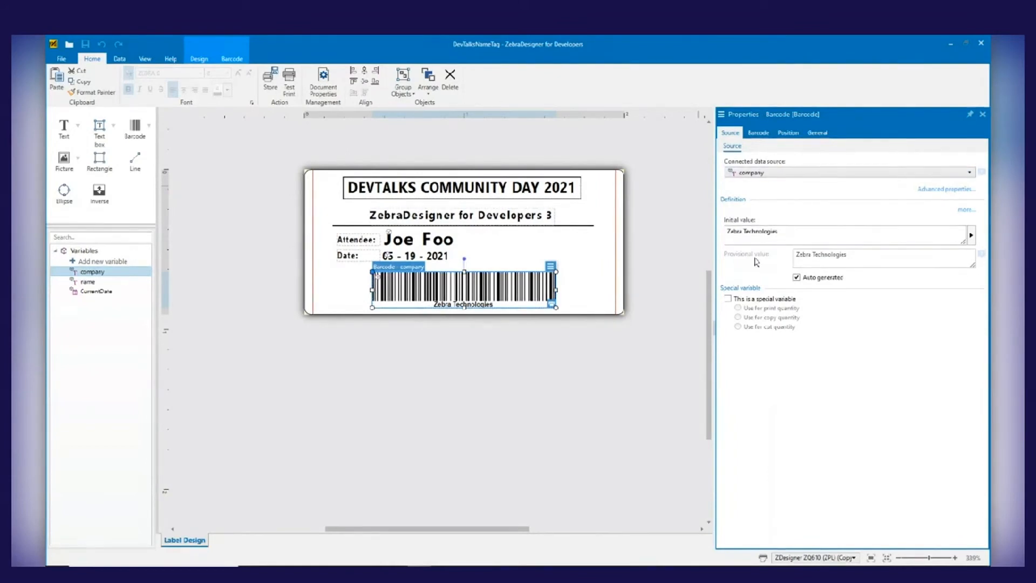
click(306, 341)
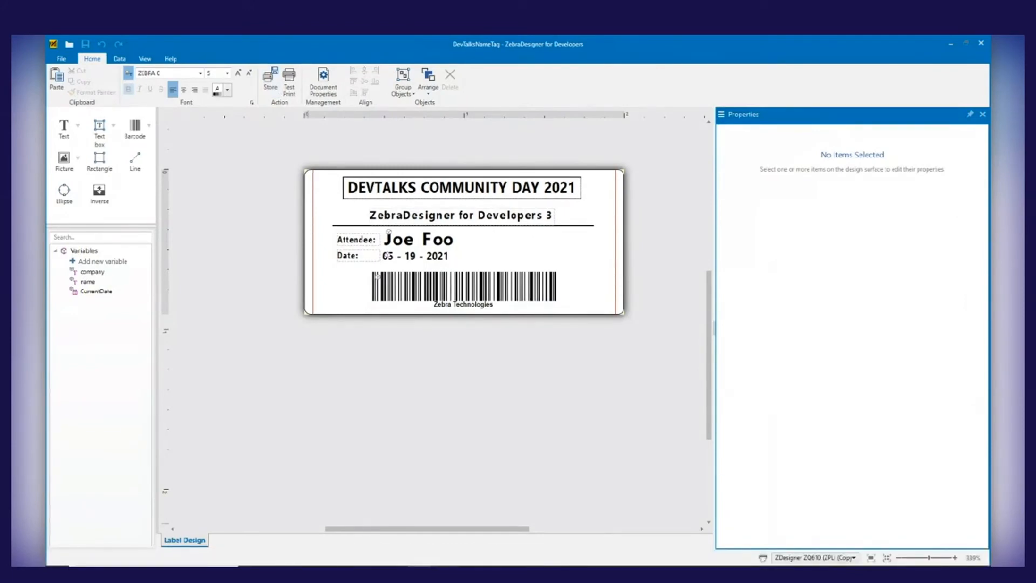
Switch to the macOS desktop and minimize the PowerPoint slide show window
key(ctrl+Left)
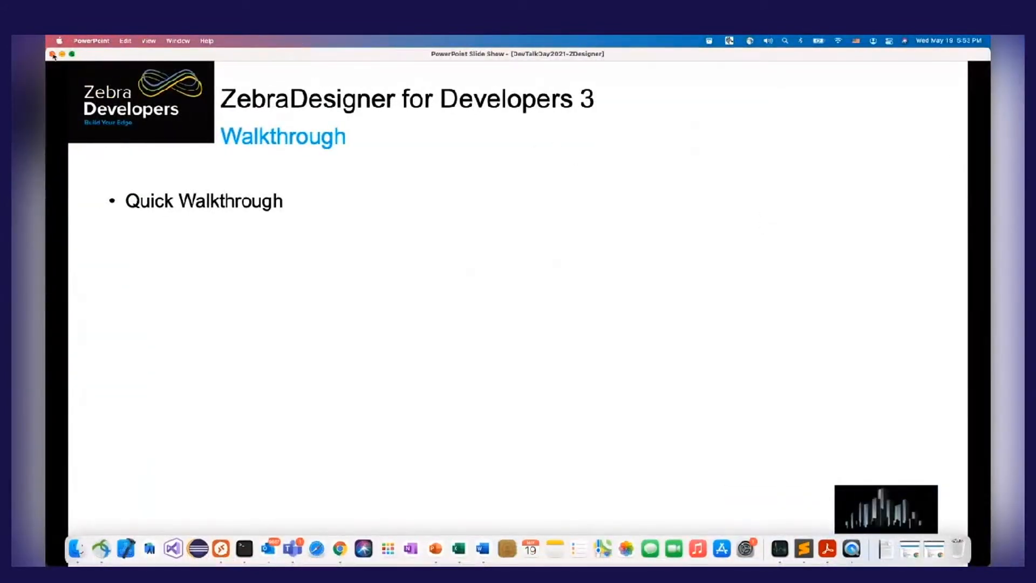
click(62, 54)
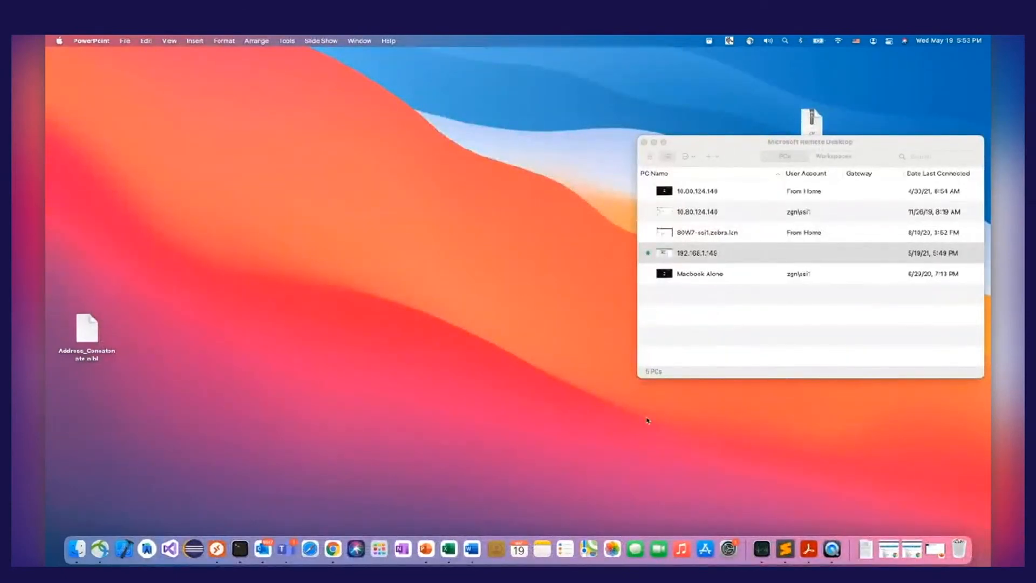
Bring up the QuickTime printer camera view and take the remote desktop session out of full screen, moving its window clear of the camera view
click(834, 550)
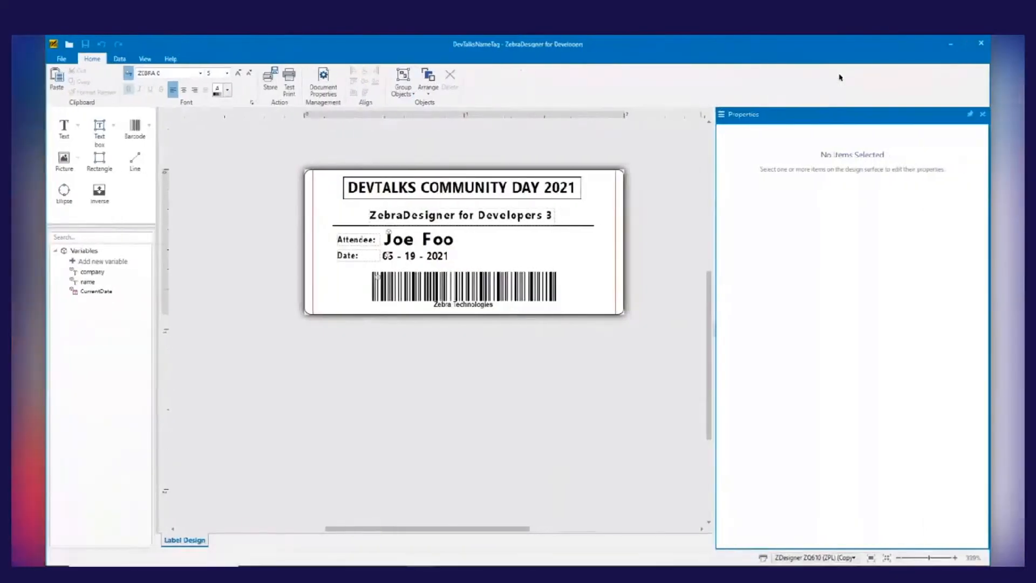
click(965, 44)
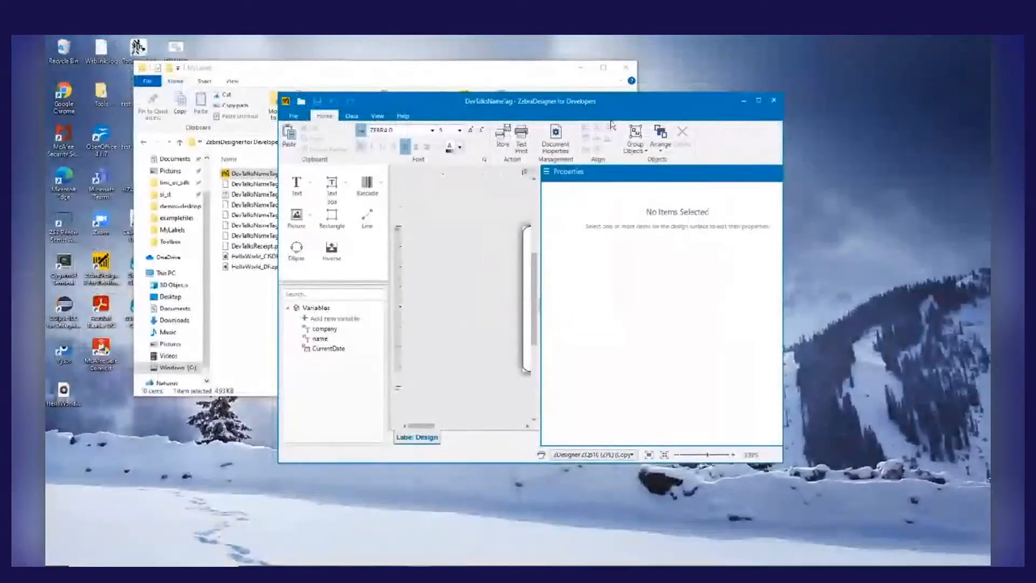
click(757, 101)
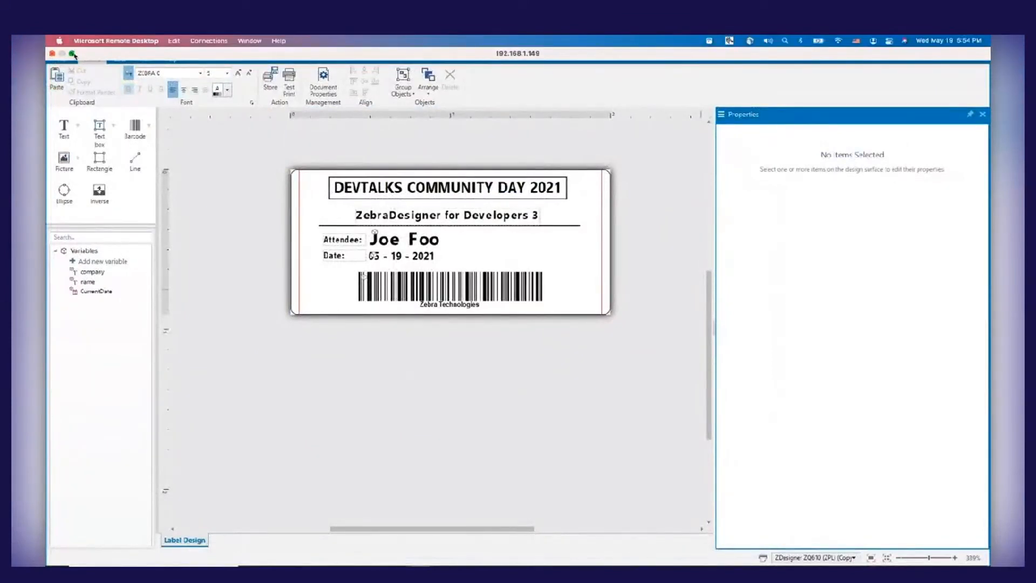
click(72, 53)
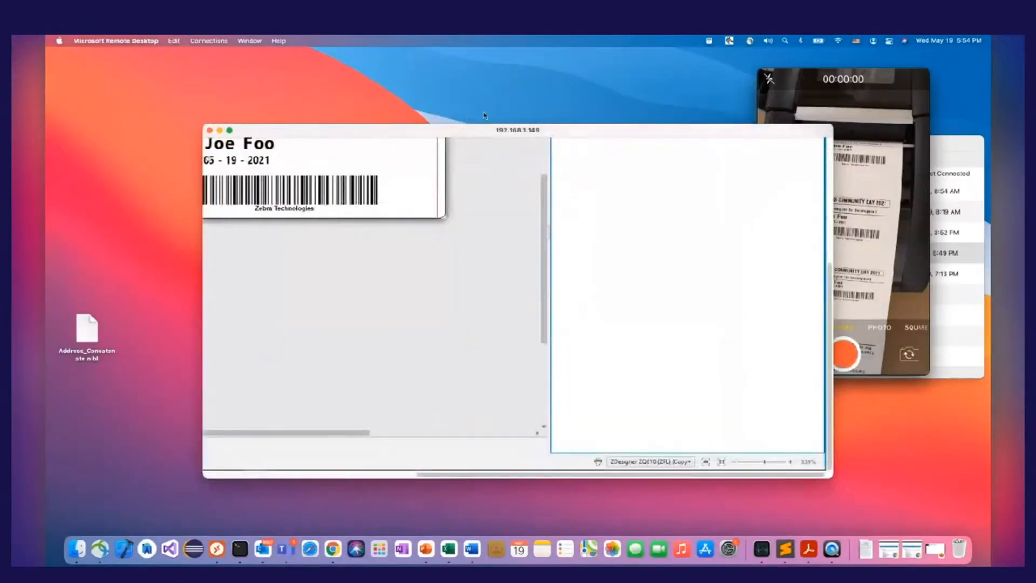
drag(494, 132, 330, 74)
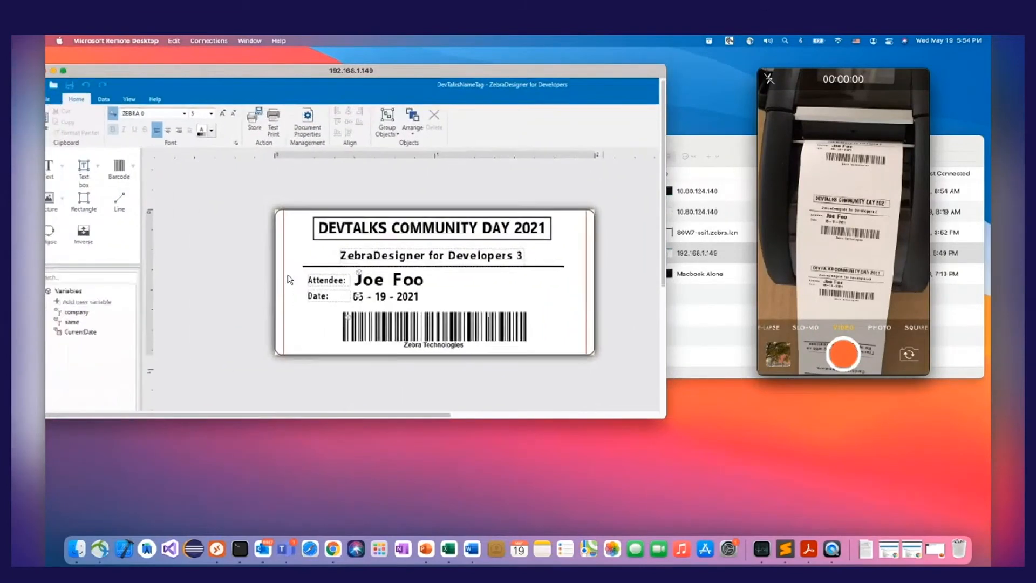
Close the remote connections list and move the printer camera preview next to the remote session window
click(707, 145)
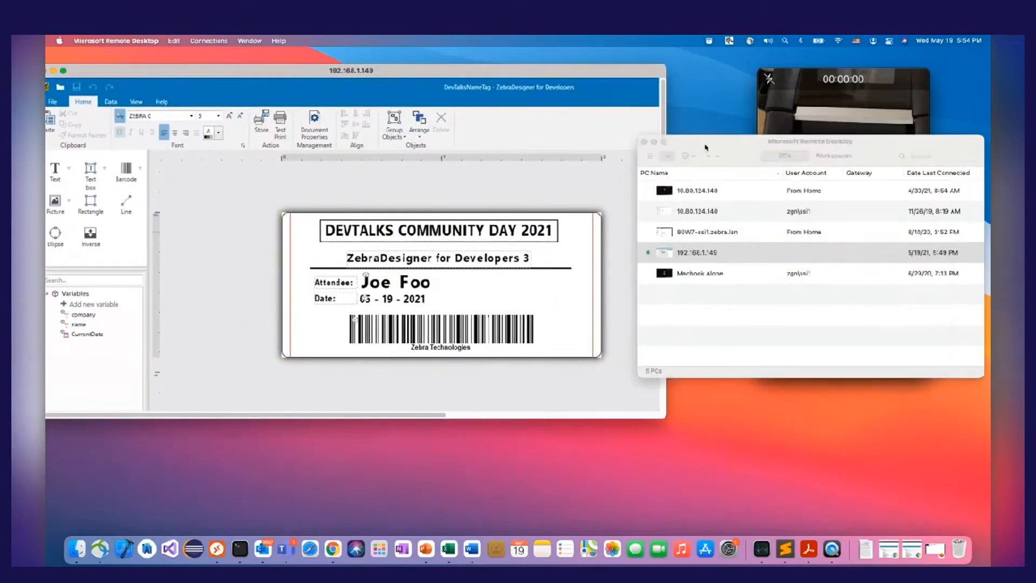
click(644, 142)
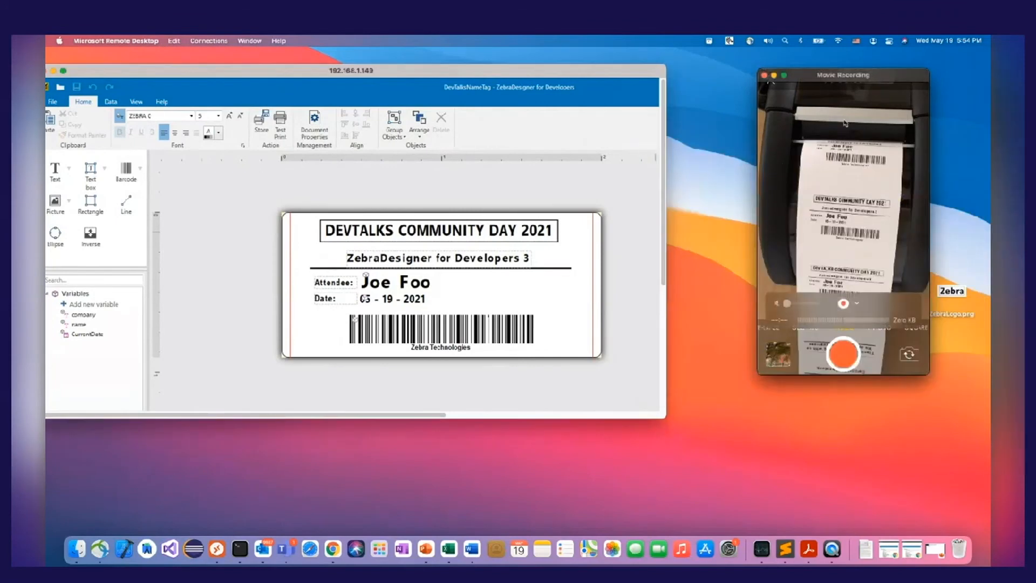
drag(824, 80, 763, 76)
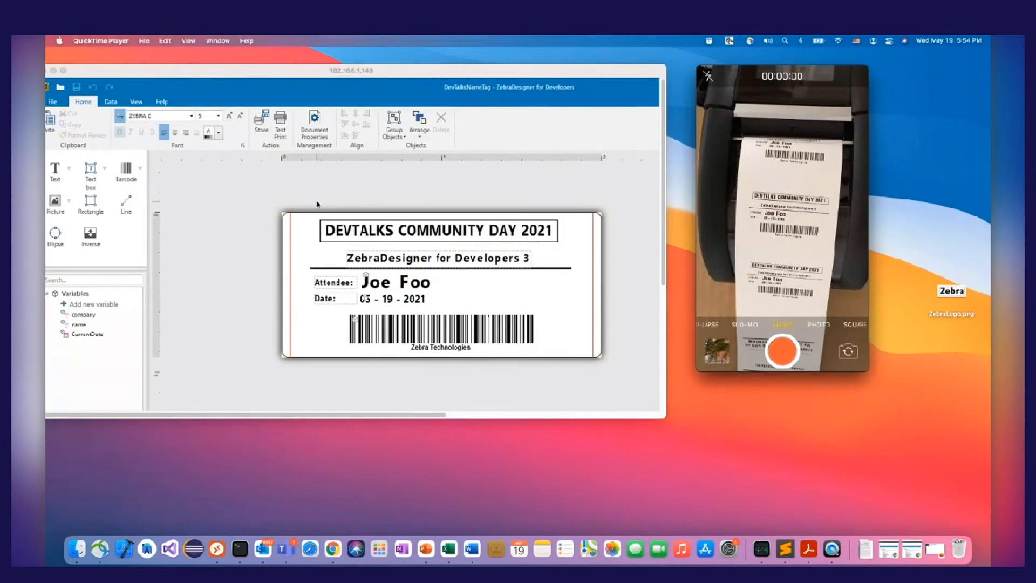
Extend the remote session window's height and review the label's printer choices, keeping ZDesigner ZQ610 (ZPL) (Copy 1) selected
click(661, 417)
double_click(651, 416)
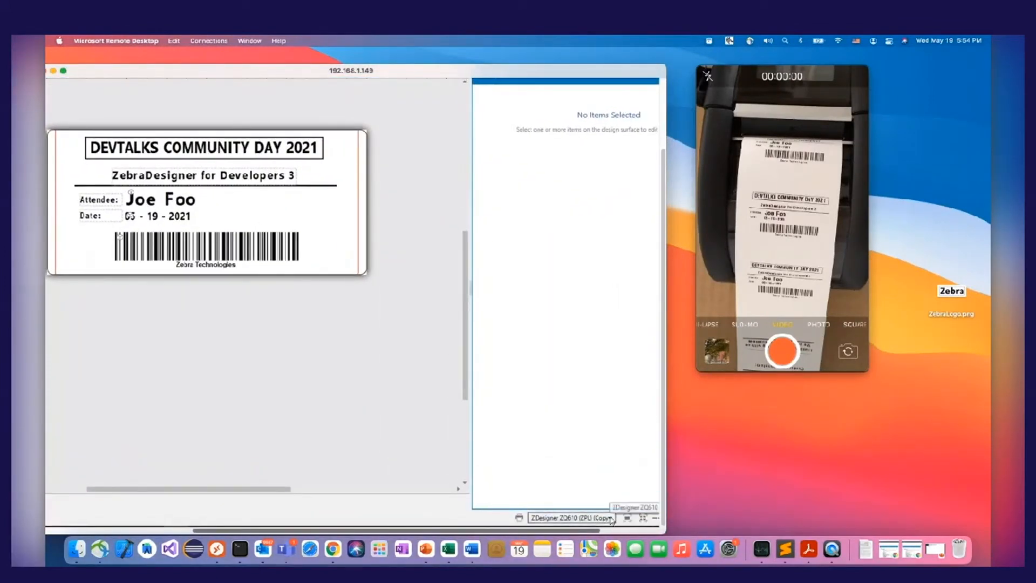
click(610, 518)
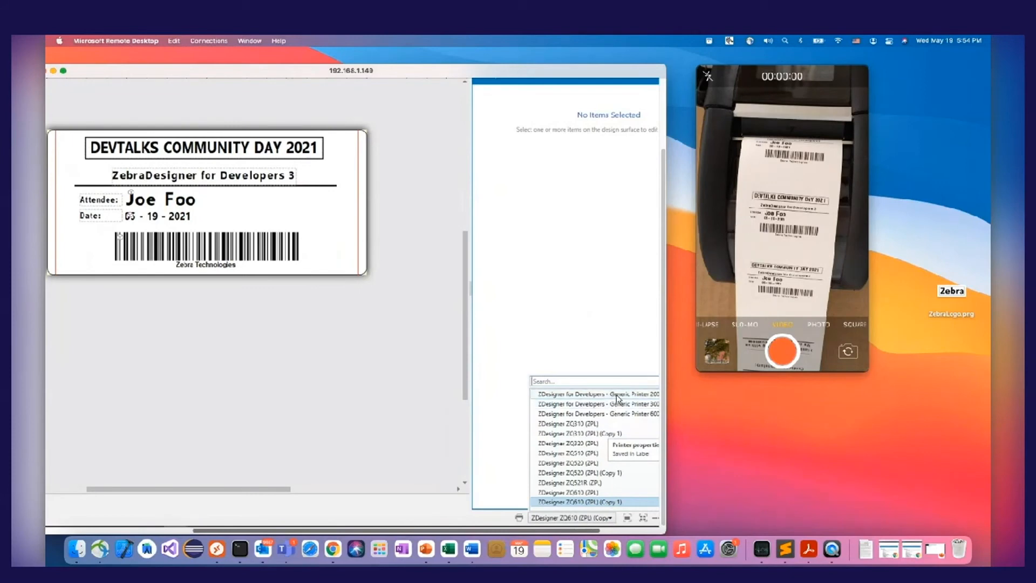
click(598, 502)
Run test prints of the DevTalksNameTag label on the selected printer, with the camera preview in view
mouse_move(784, 189)
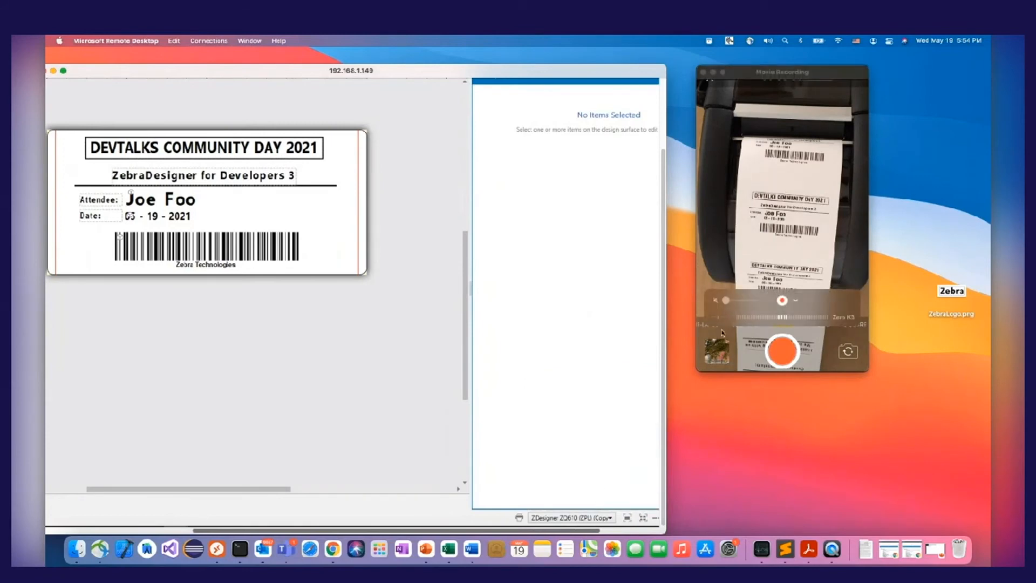
scroll(330, 442, left, 5)
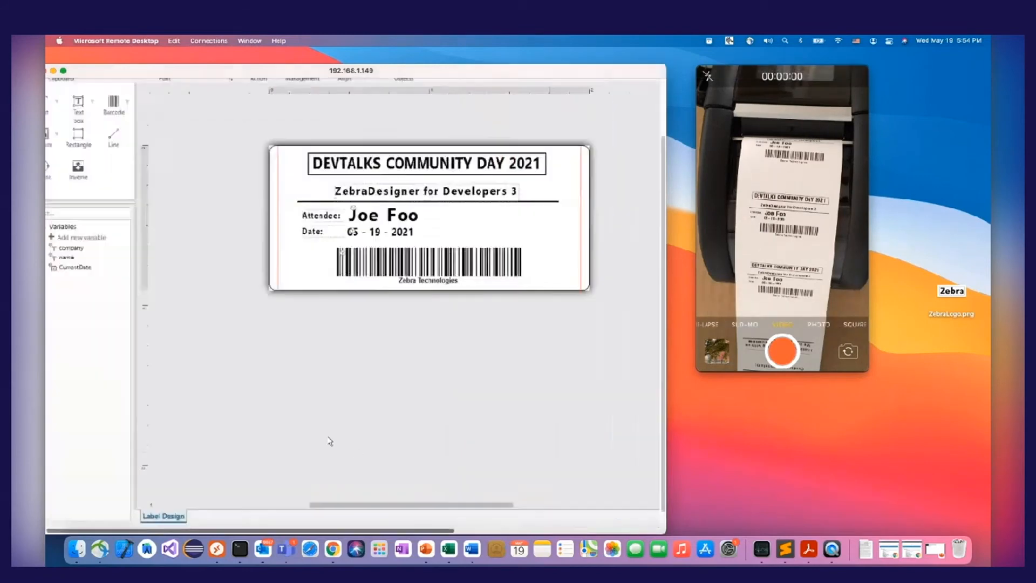
scroll(330, 442, up, 4)
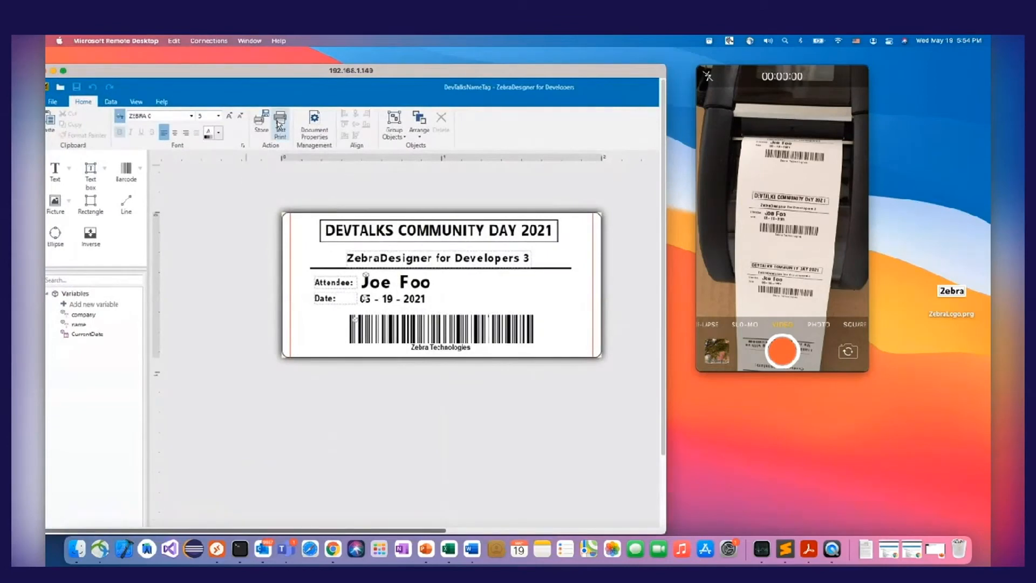
click(279, 124)
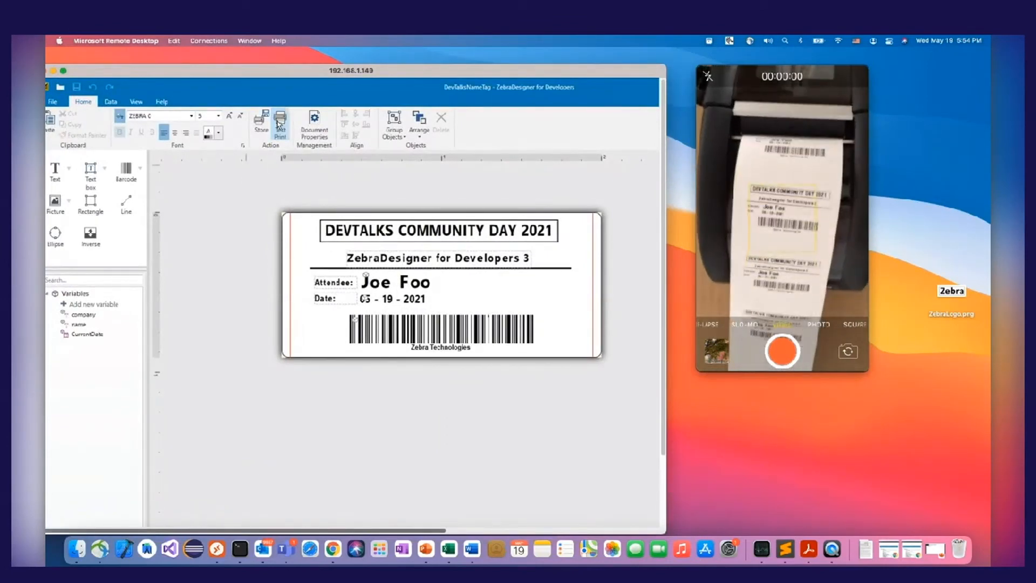
click(279, 124)
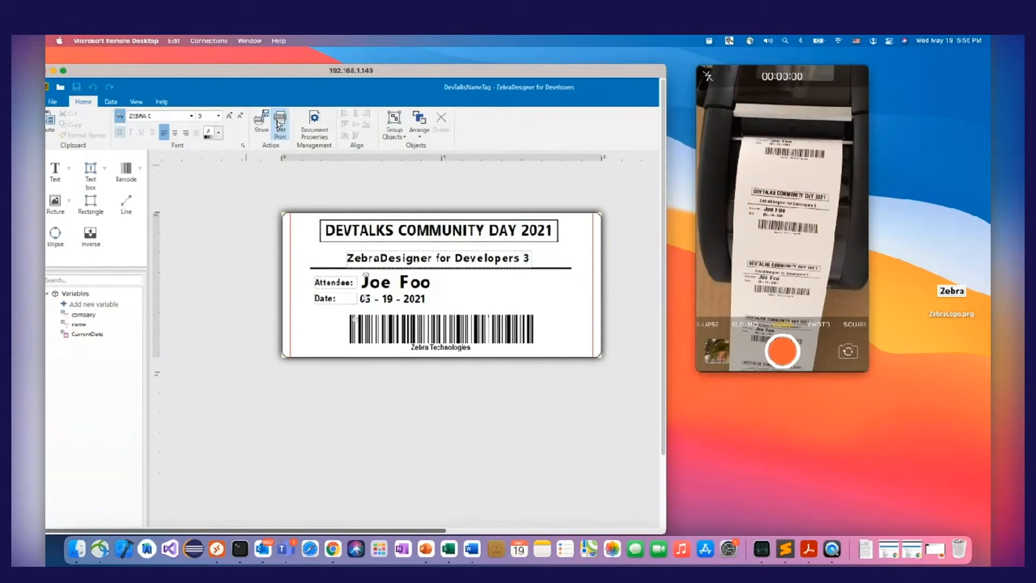
Enlarge the remote session window and view the label's Store to printer settings, returning to the label design
double_click(427, 71)
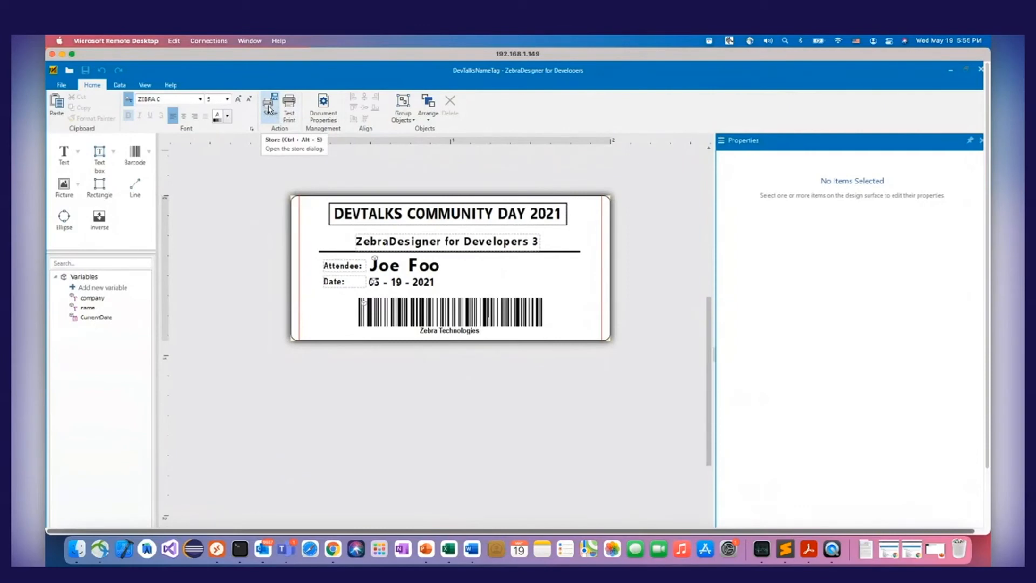
click(269, 110)
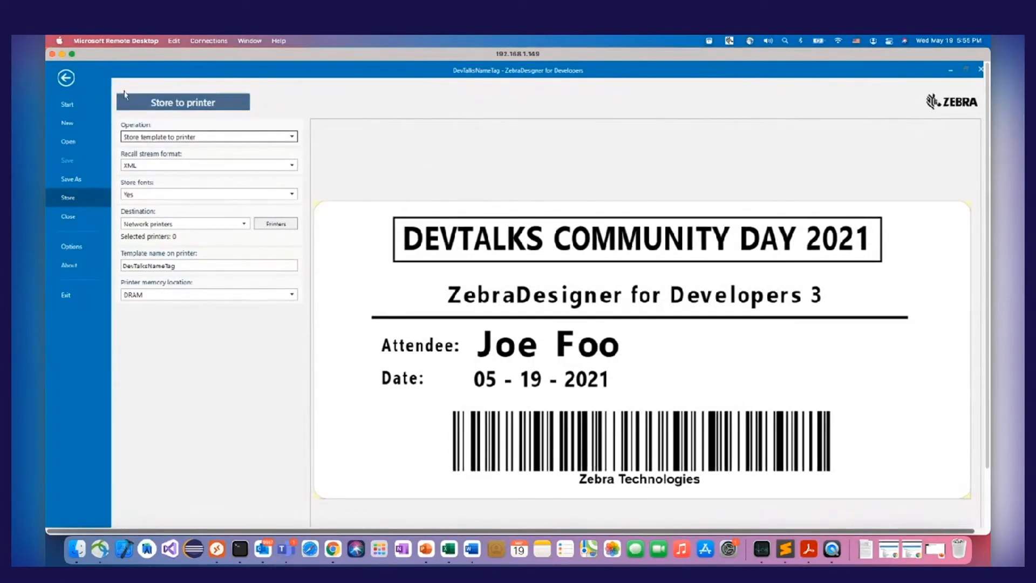
click(66, 78)
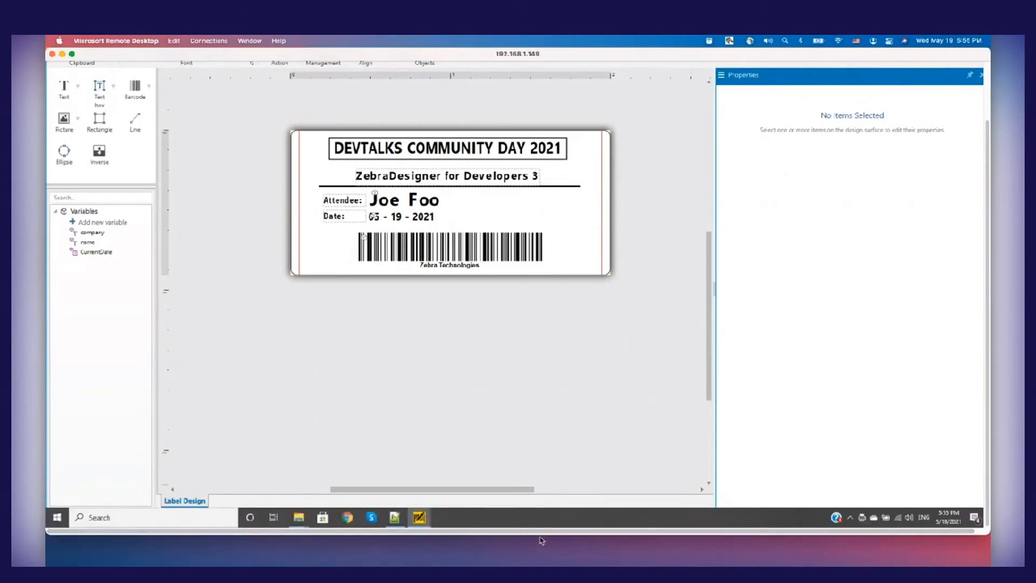
Return the remote session to full screen and switch the label's printer to ZDesigner for Developers - Generic Printer 200dpi
click(73, 54)
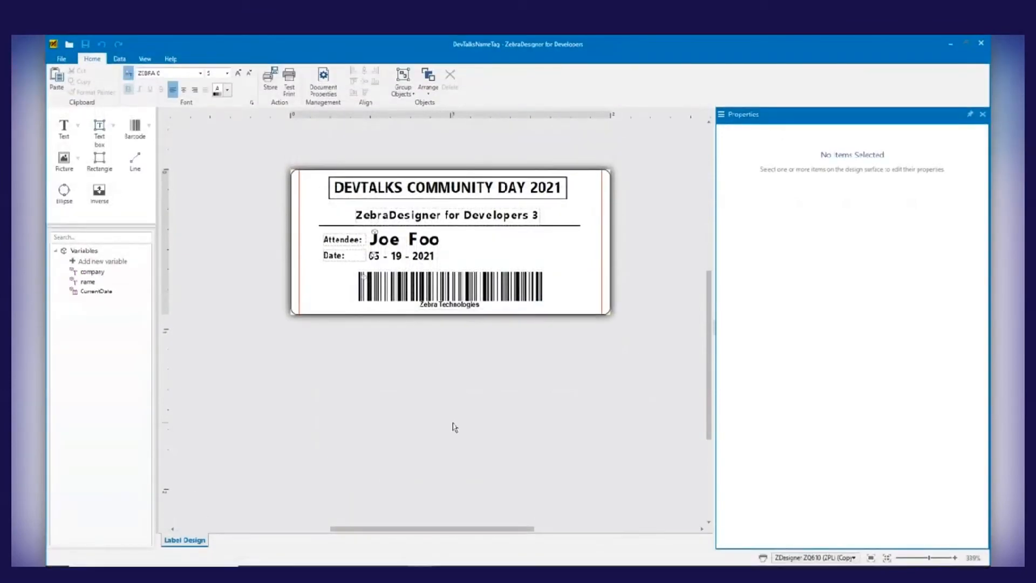
click(854, 558)
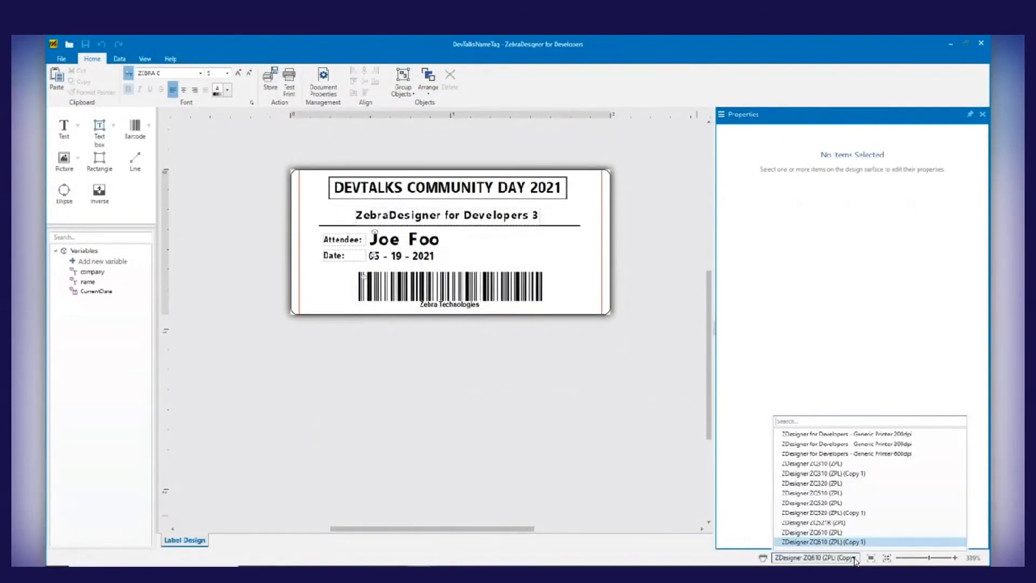
click(876, 436)
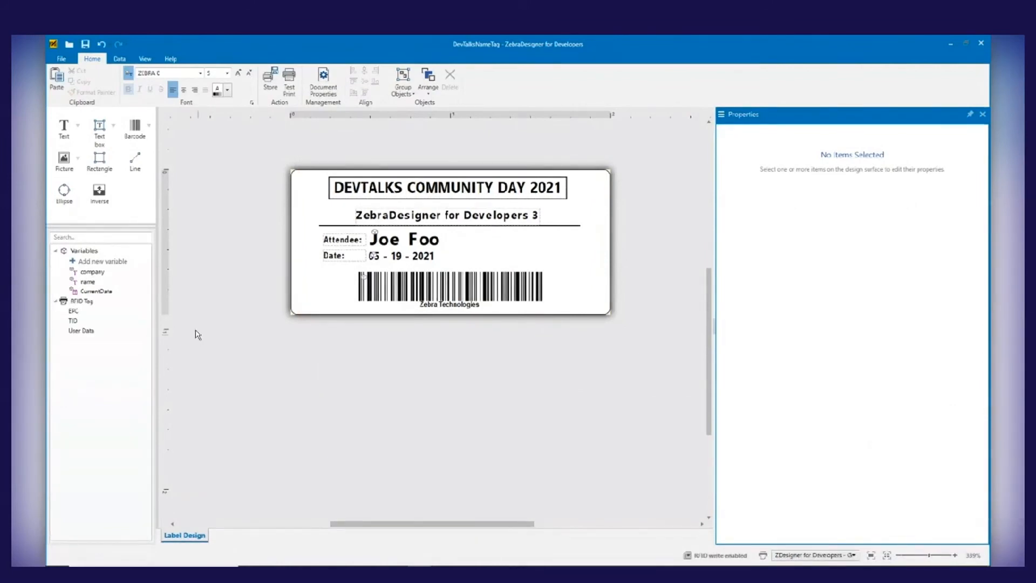
Set the label's store destination to local disk, using DevTalksNameTag_ZPL.prn in the MyLabels folder and accepting replacement of the existing file
click(271, 83)
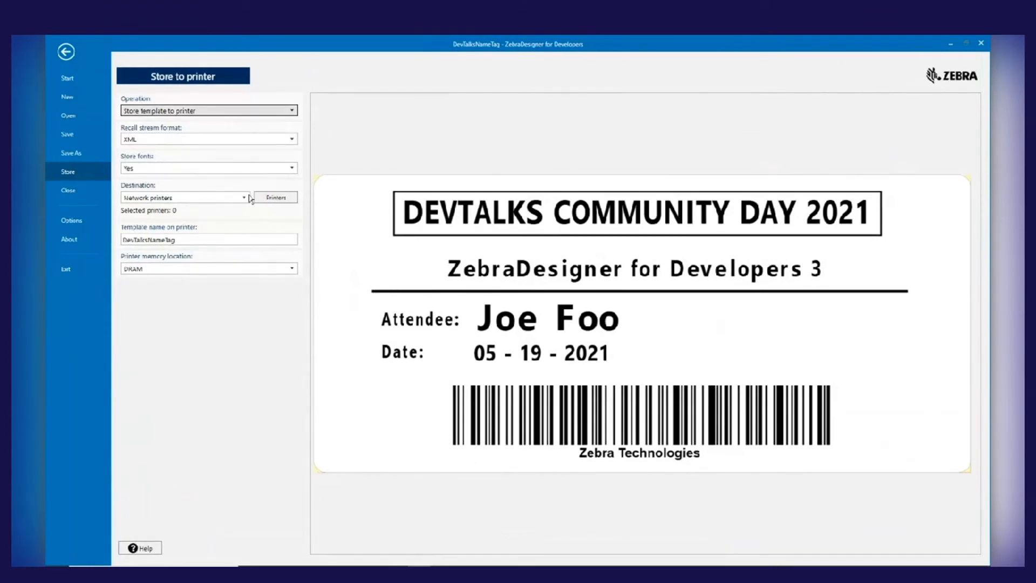
click(245, 199)
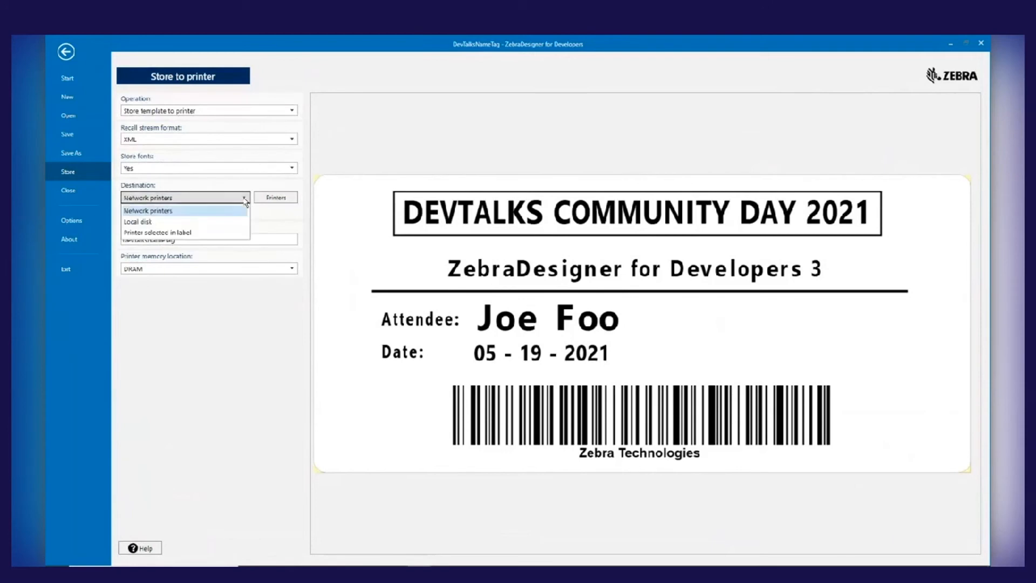
click(156, 221)
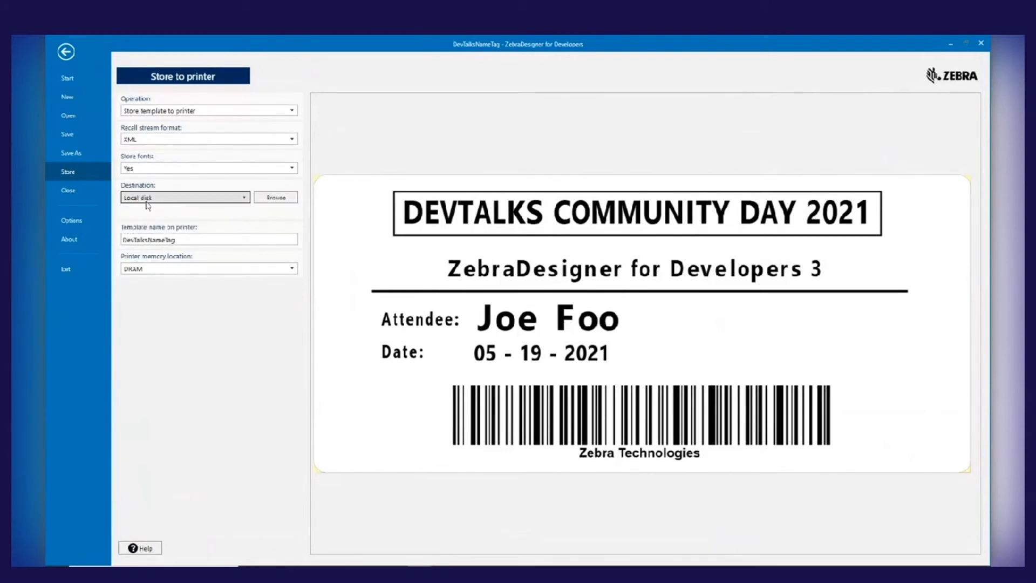
click(277, 198)
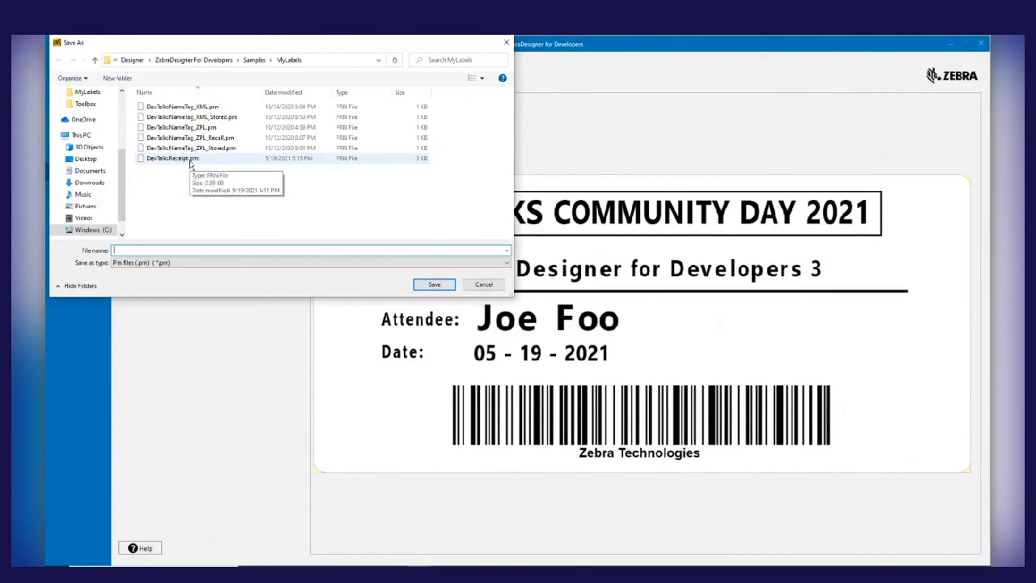
click(204, 128)
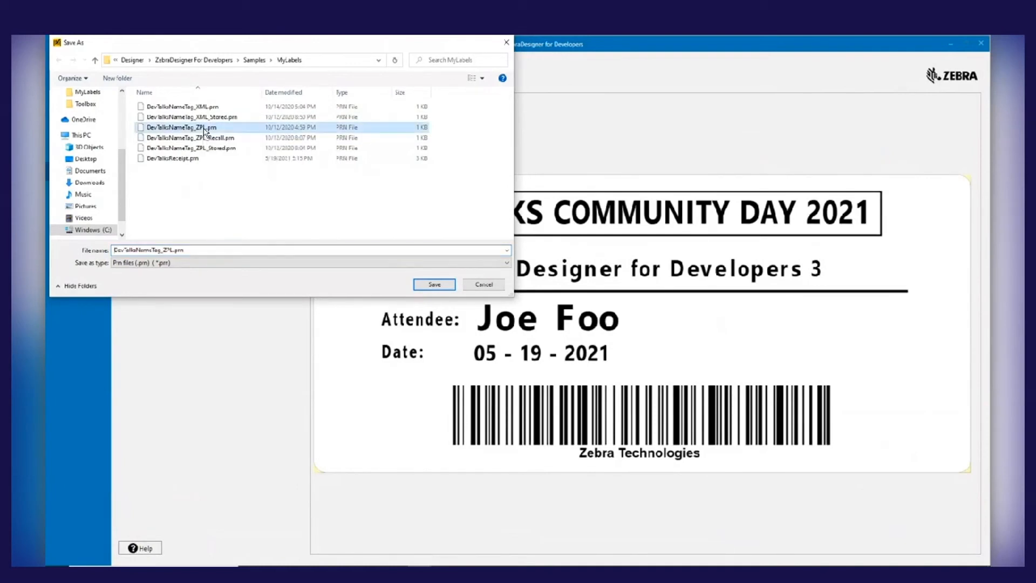
click(441, 286)
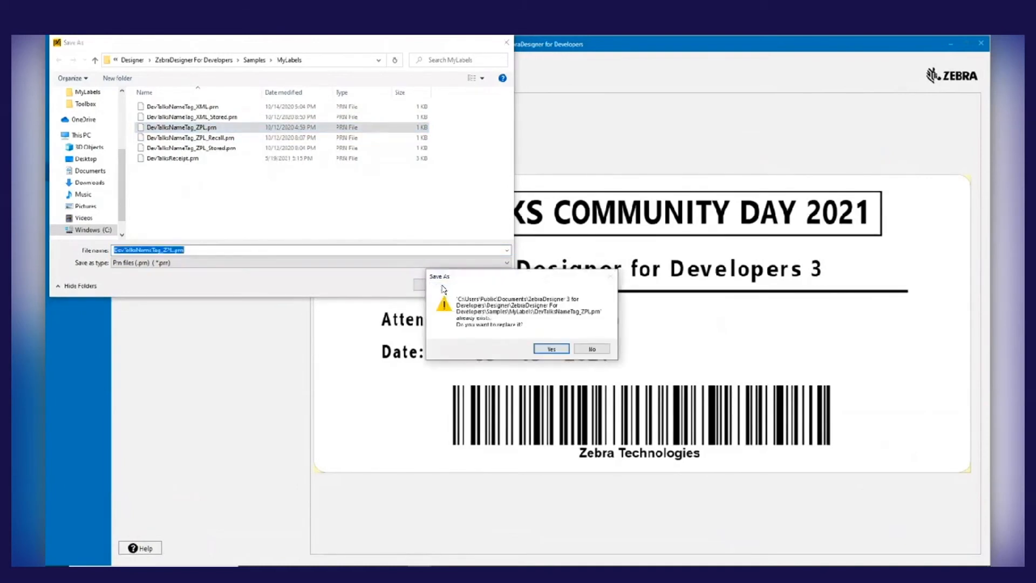
click(551, 349)
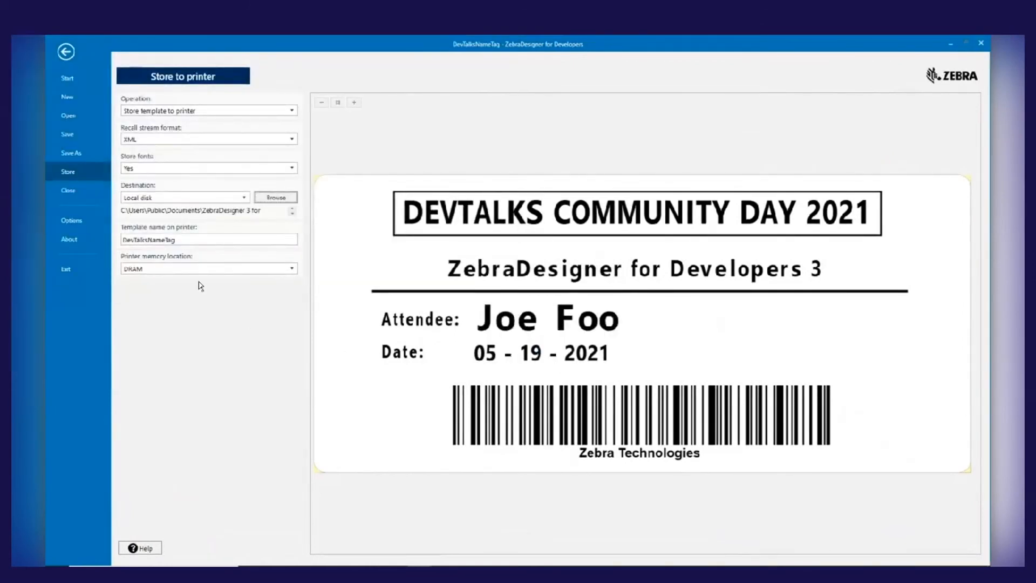
Set the stored template's printer memory location to Internal Flash and its recall stream format to ZPL
click(210, 273)
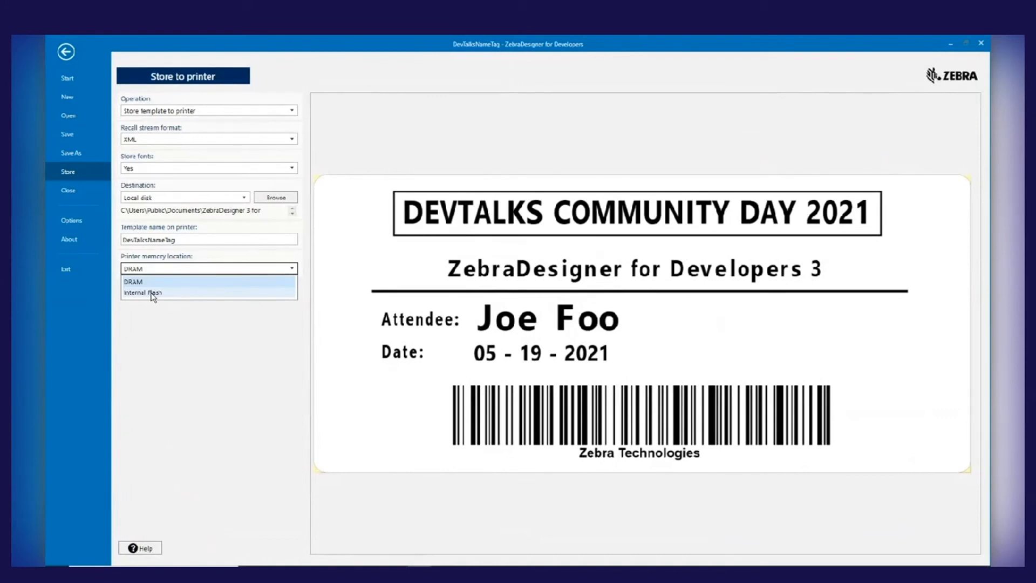
click(153, 295)
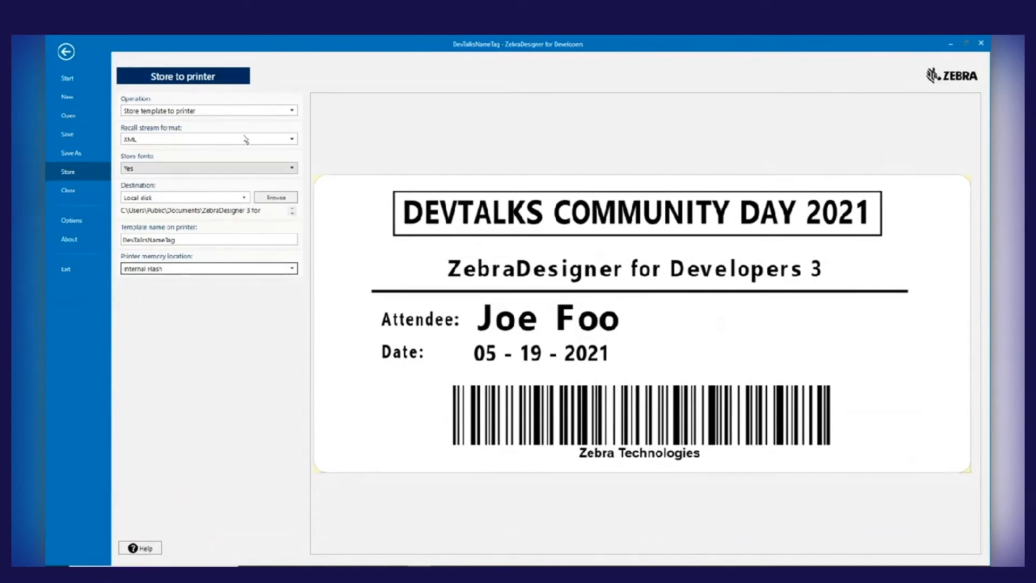
click(293, 140)
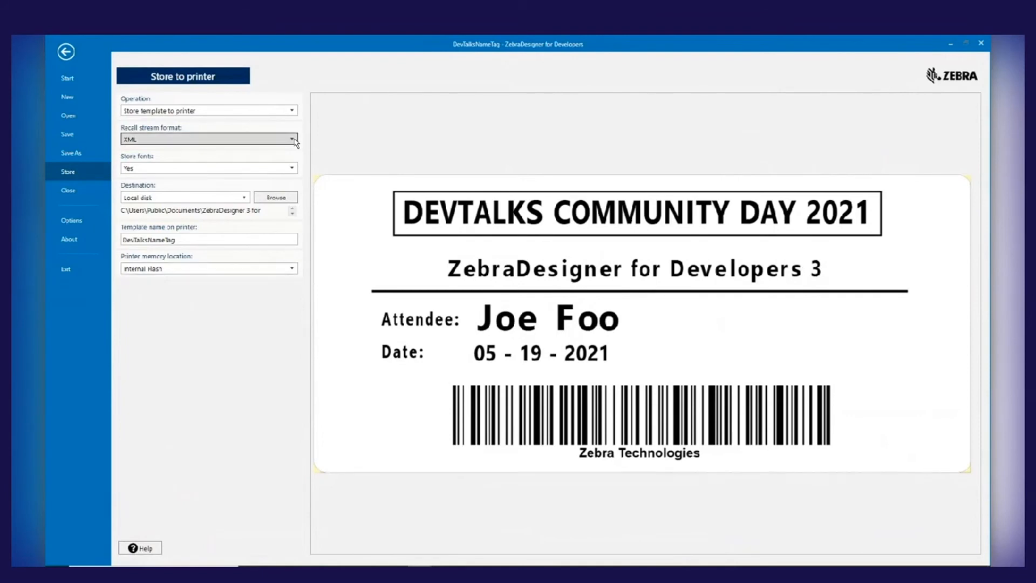
click(293, 140)
click(293, 140)
click(293, 140)
click(143, 164)
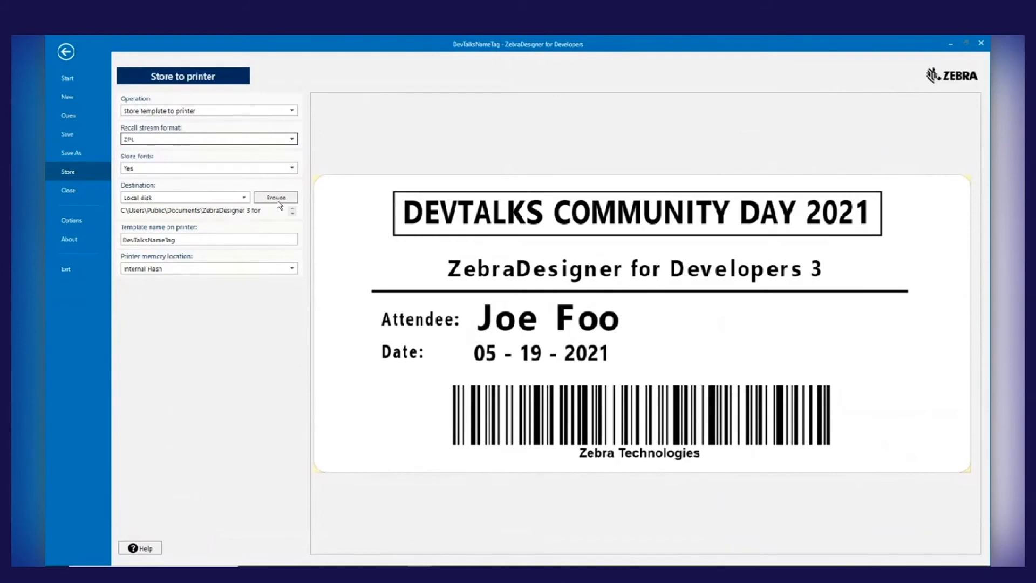
Set the store destination file to DevTalksNameTag_ZPL.prn in the MyLabels folder, accepting replacement of the existing file
click(280, 200)
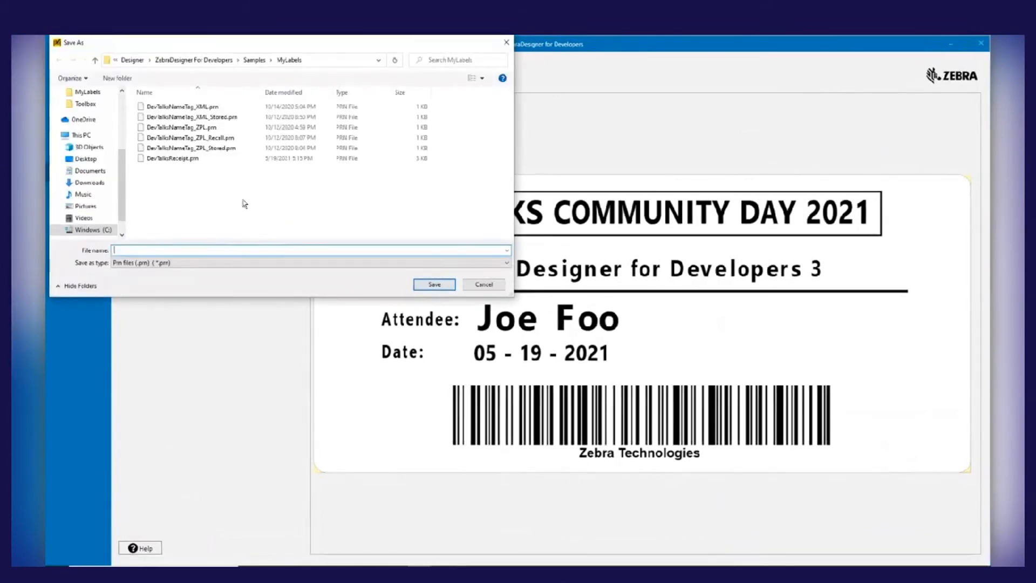
click(198, 130)
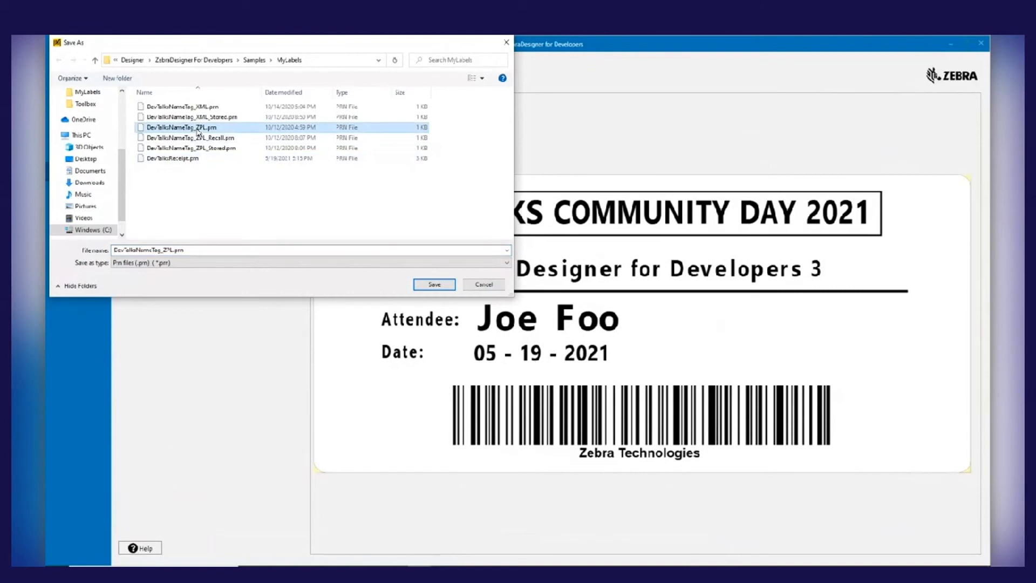
click(434, 285)
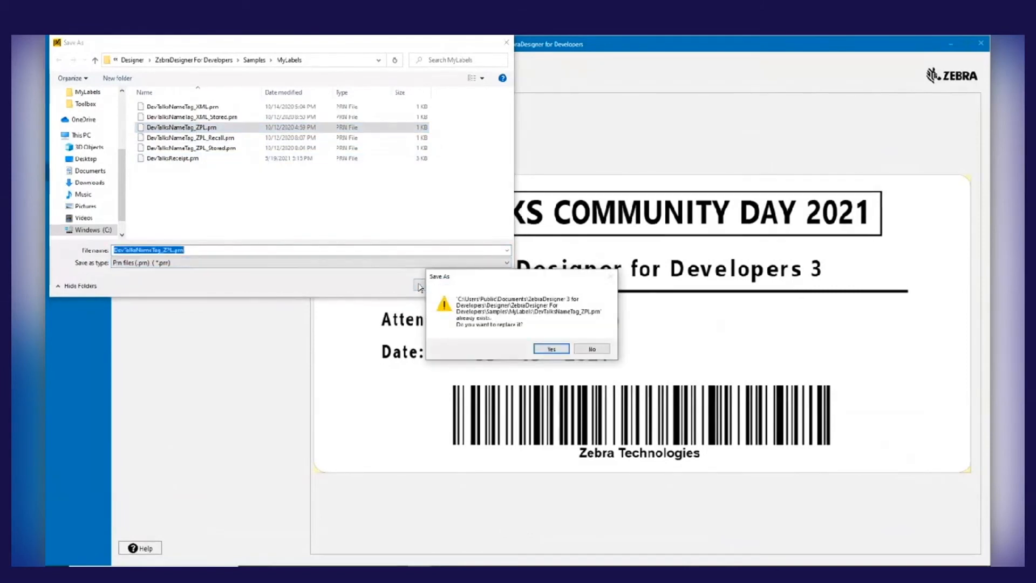
click(549, 349)
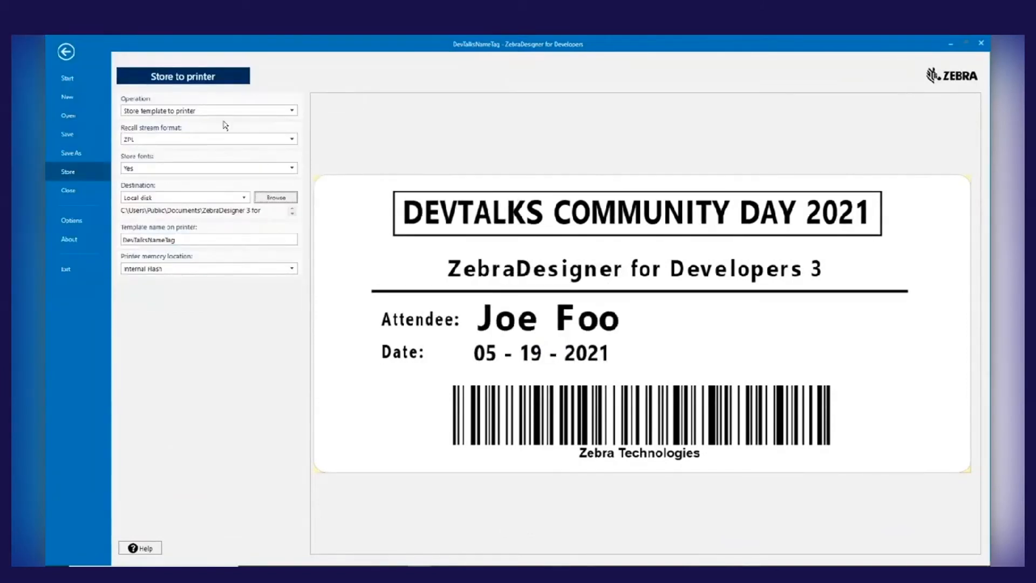
Change the operation to Store template to printer then recall and run Store and recall for the label
click(280, 112)
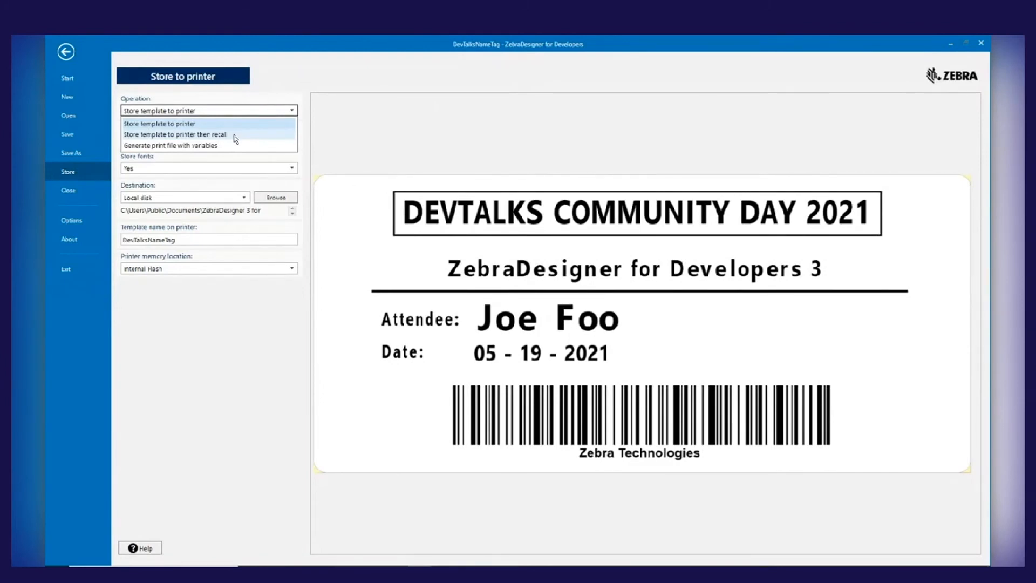
click(236, 135)
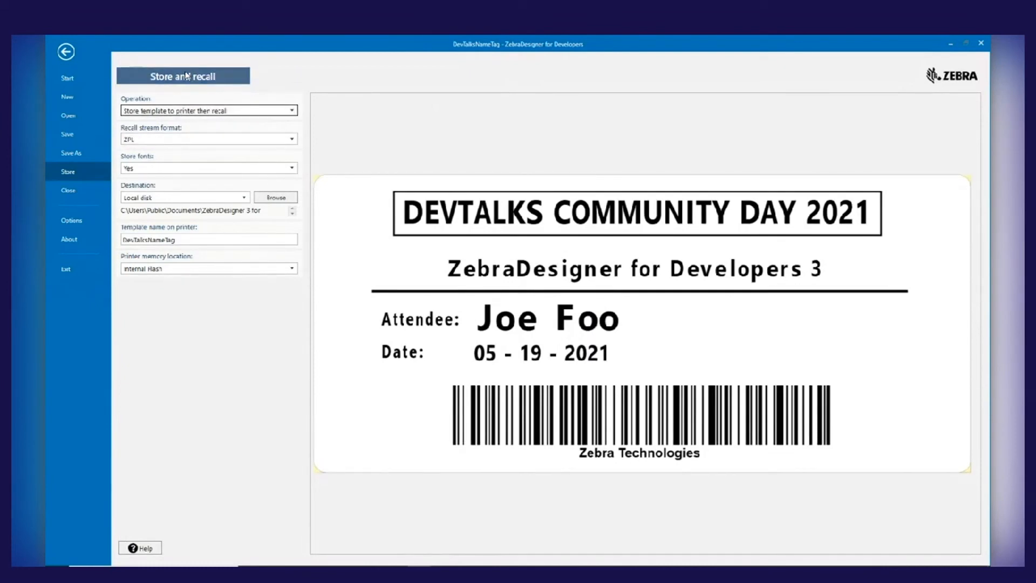
click(186, 75)
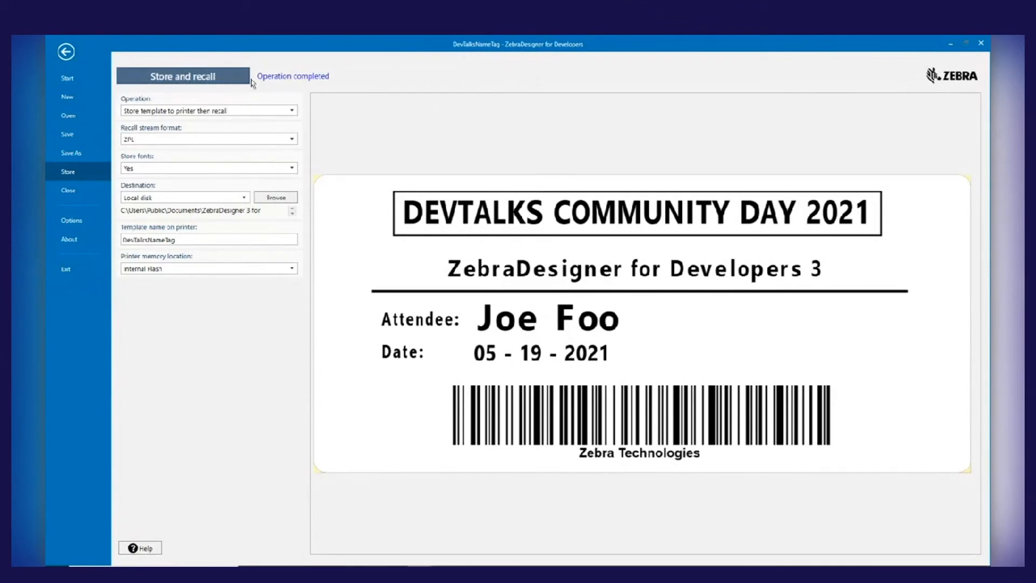
Shrink the label designer window, move it aside and open DevTalksNameTag_ZPL.prn from the MyLabels folder in Notepad++
click(966, 44)
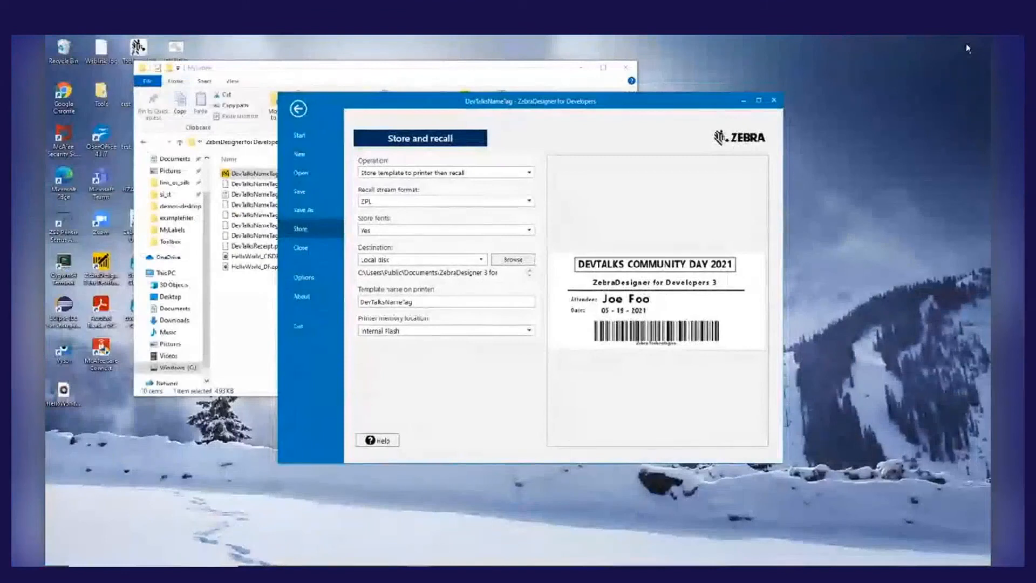
drag(696, 103, 831, 116)
click(296, 216)
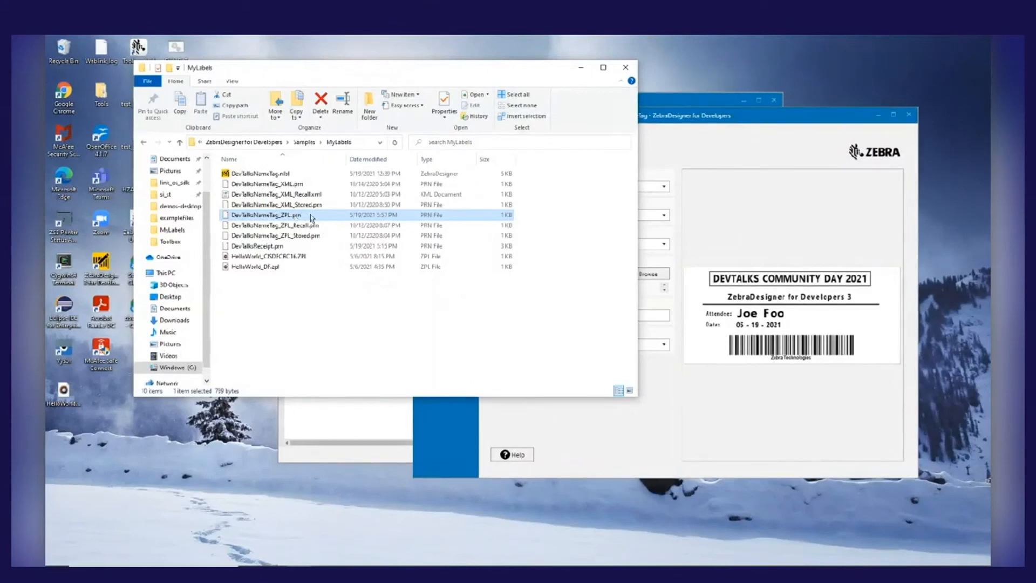
right_click(319, 219)
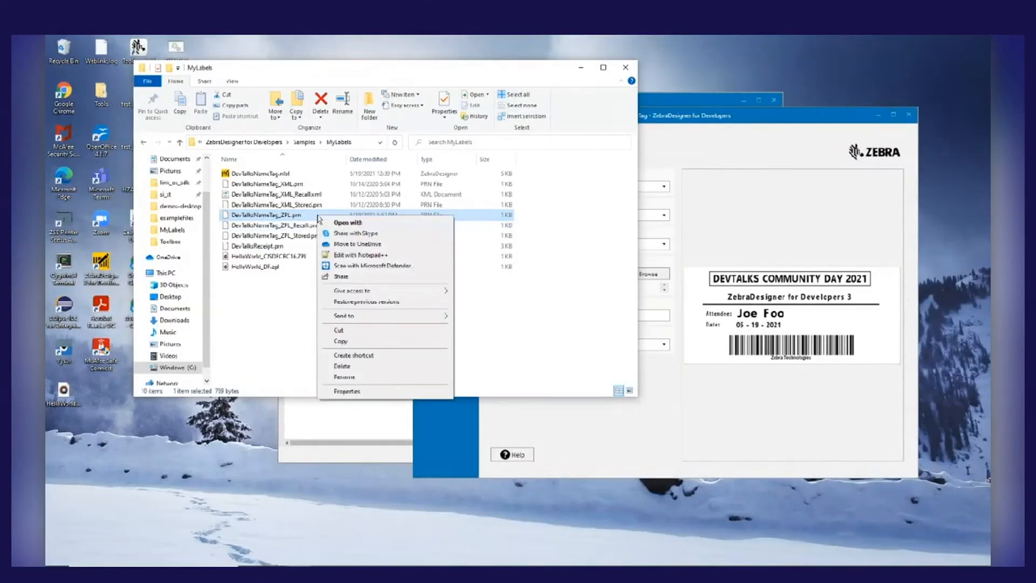
click(372, 256)
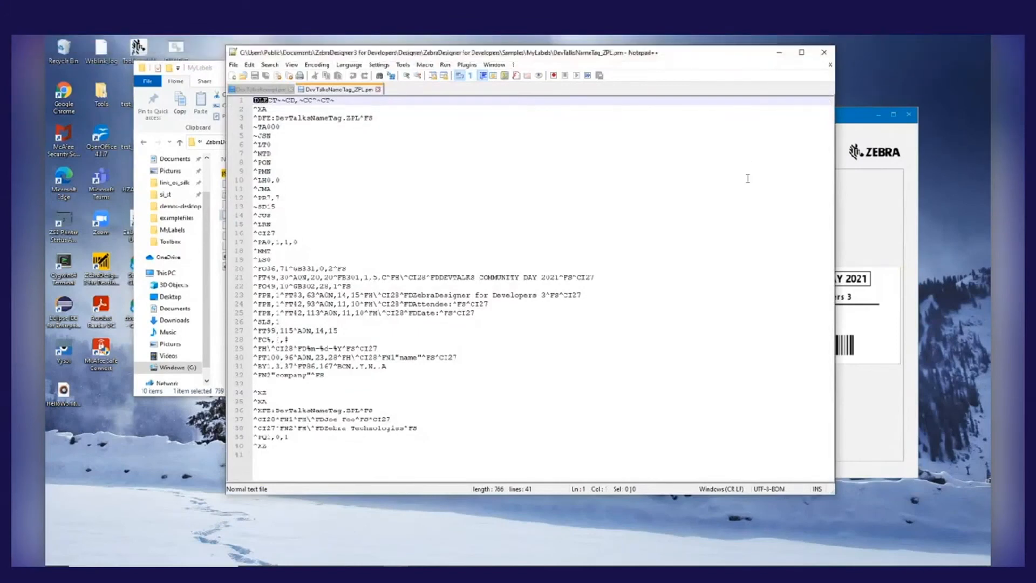
Examine the ^DF line's memory location and template name, and the closing ^XA to ^XZ recall block in the ZPL file
click(283, 119)
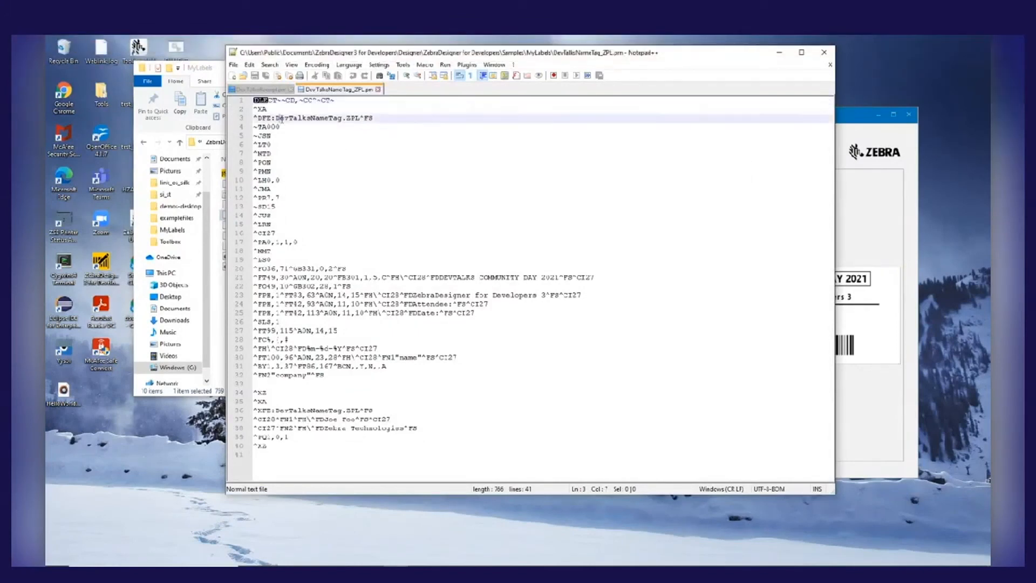
double_click(283, 119)
click(270, 116)
drag(269, 117, 273, 117)
drag(275, 117, 353, 118)
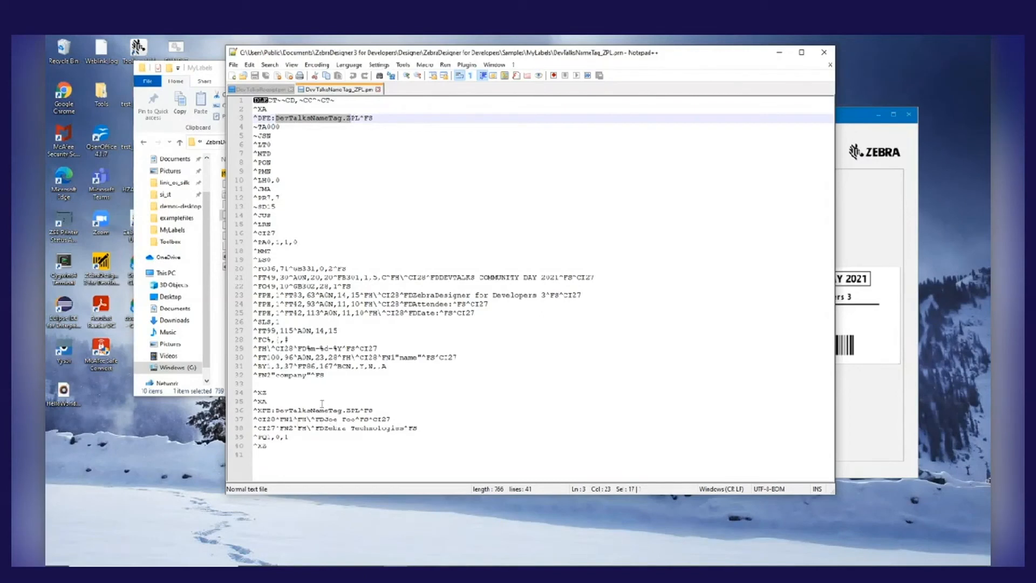
drag(254, 392, 284, 411)
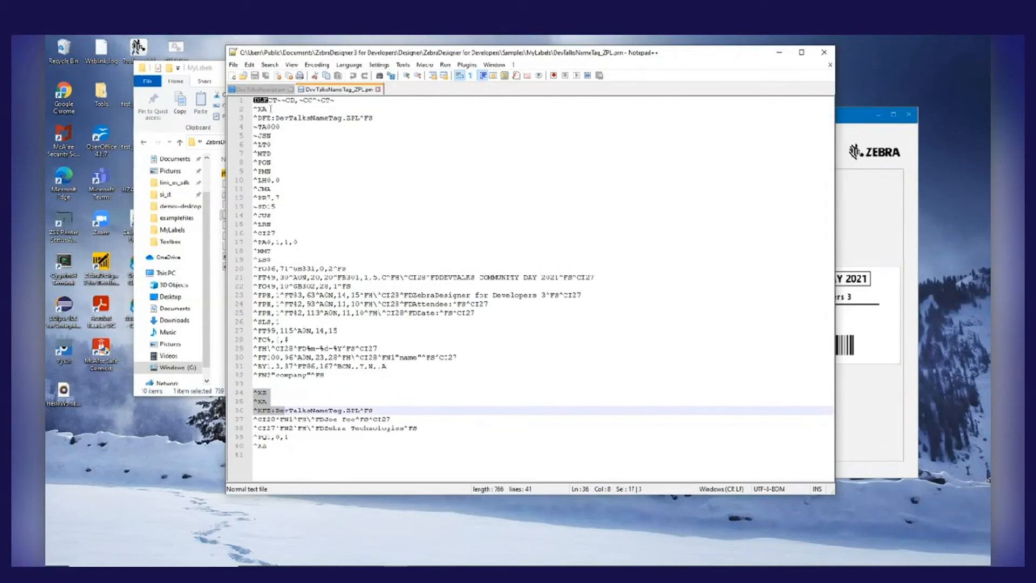
click(255, 400)
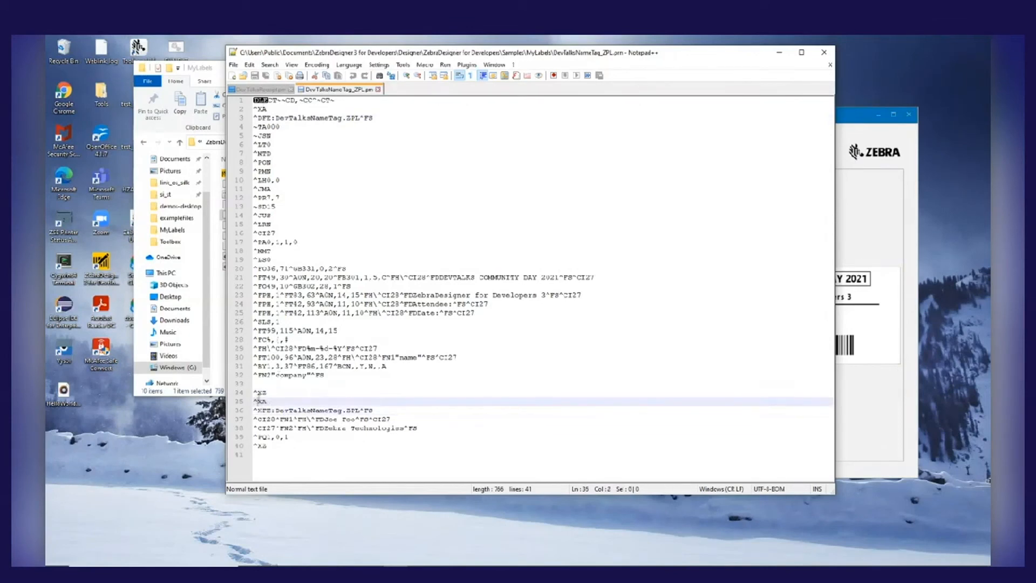
drag(255, 400, 298, 446)
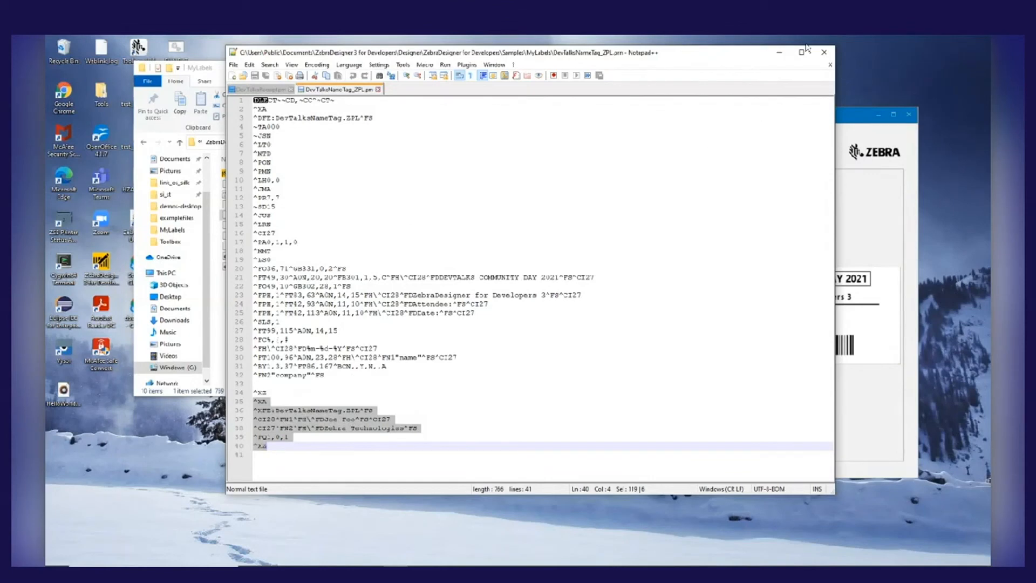
Switch to ZebraDesigner and set the label's recall stream format to XML
click(846, 124)
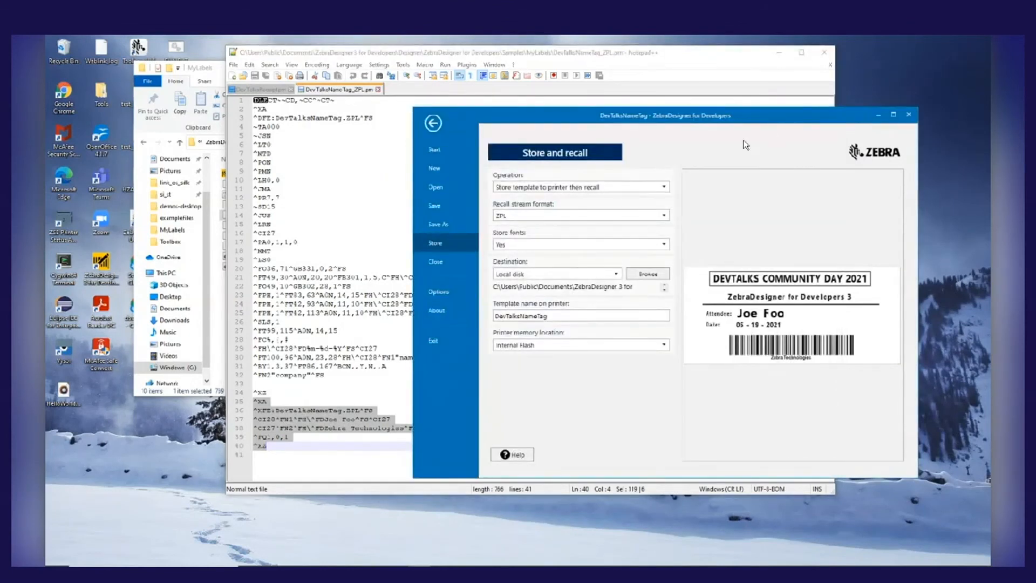
click(665, 218)
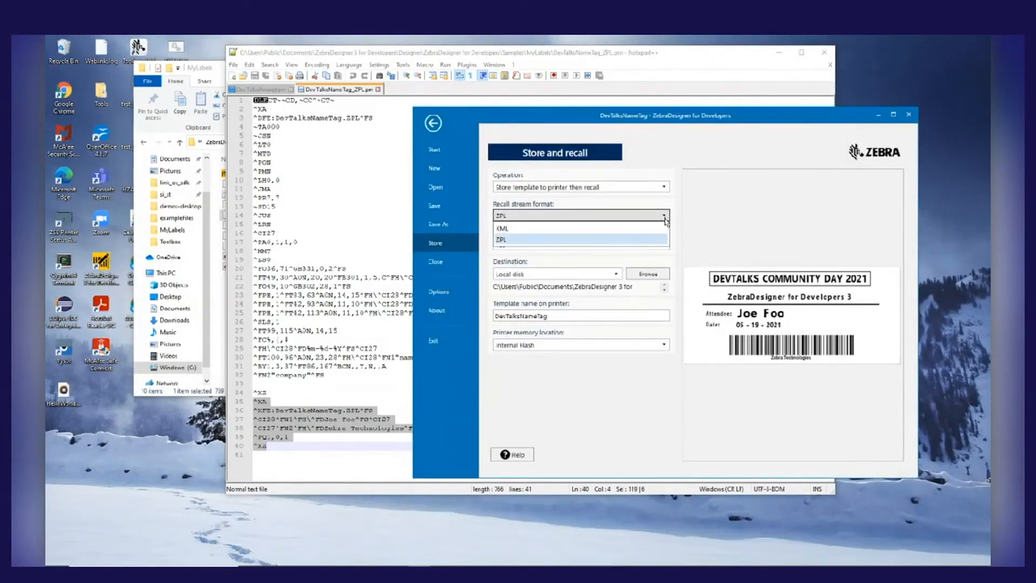
click(576, 230)
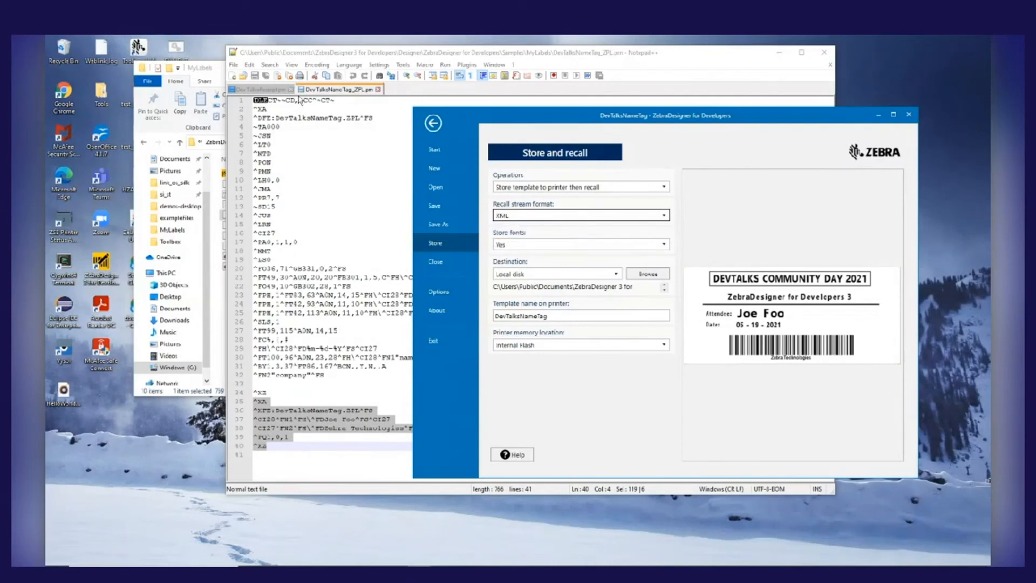
Open DevTalksNameTag_XML.prn from the MyLabels folder in Notepad++
click(221, 72)
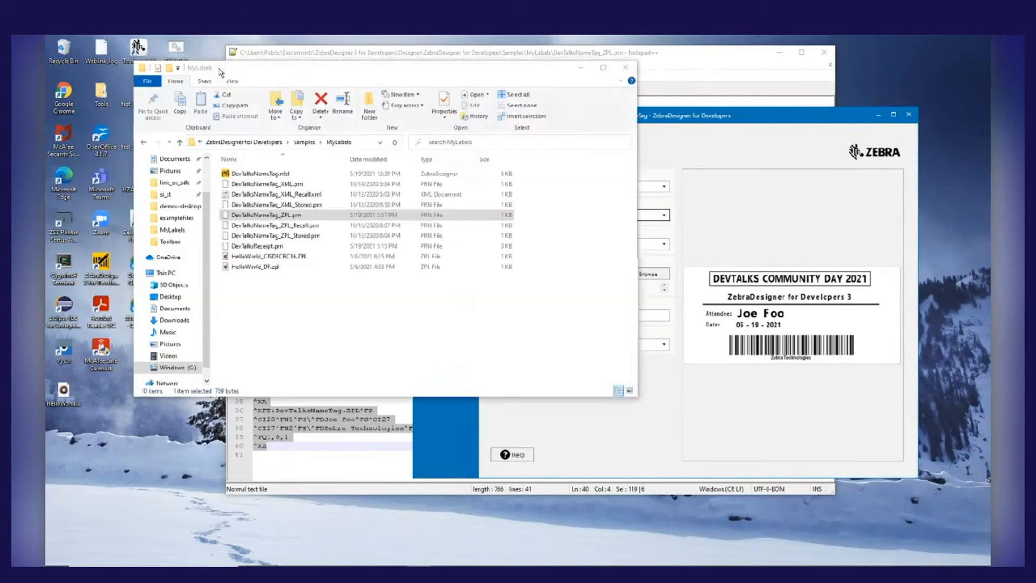
click(287, 185)
right_click(287, 186)
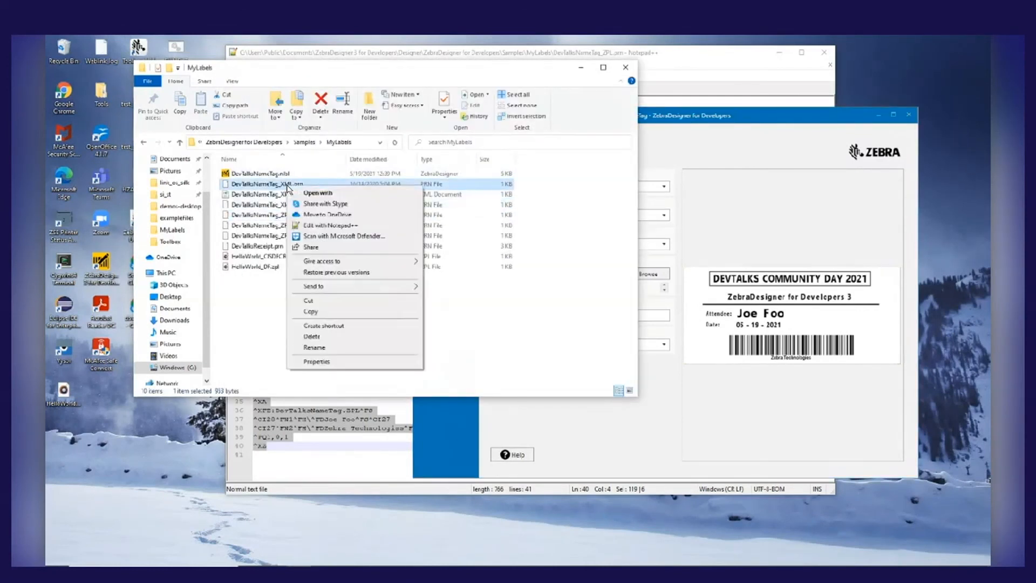
click(324, 225)
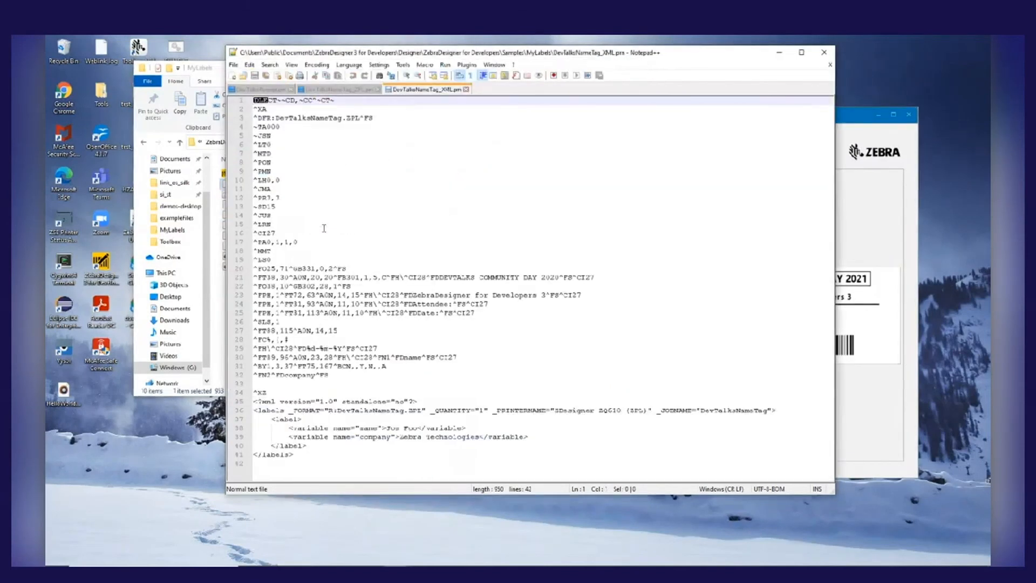
Examine the XML version's template memory location, its ZPL format section and the XML recall block with the name and company variables
drag(266, 117, 275, 118)
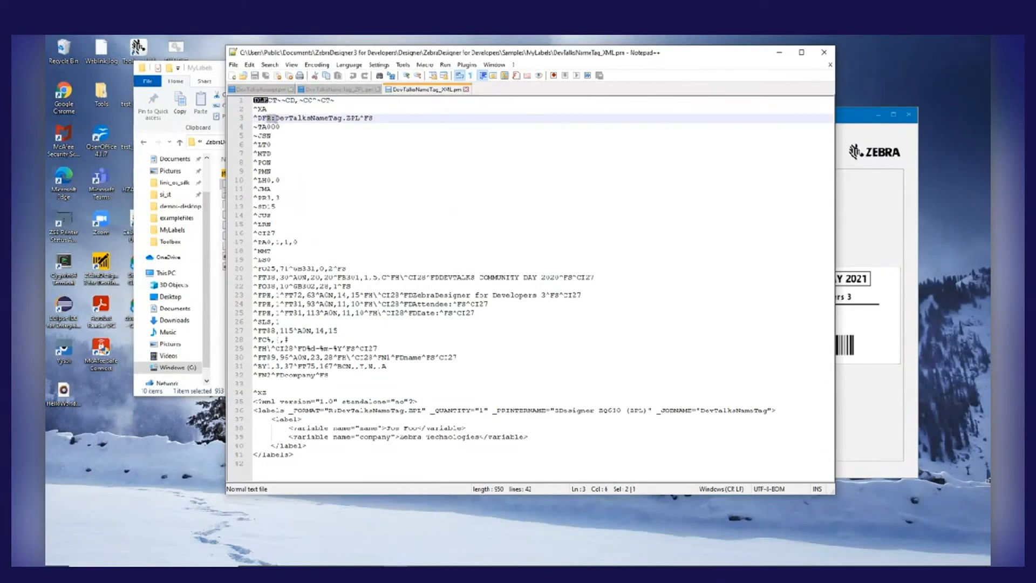
click(289, 118)
drag(254, 393, 304, 446)
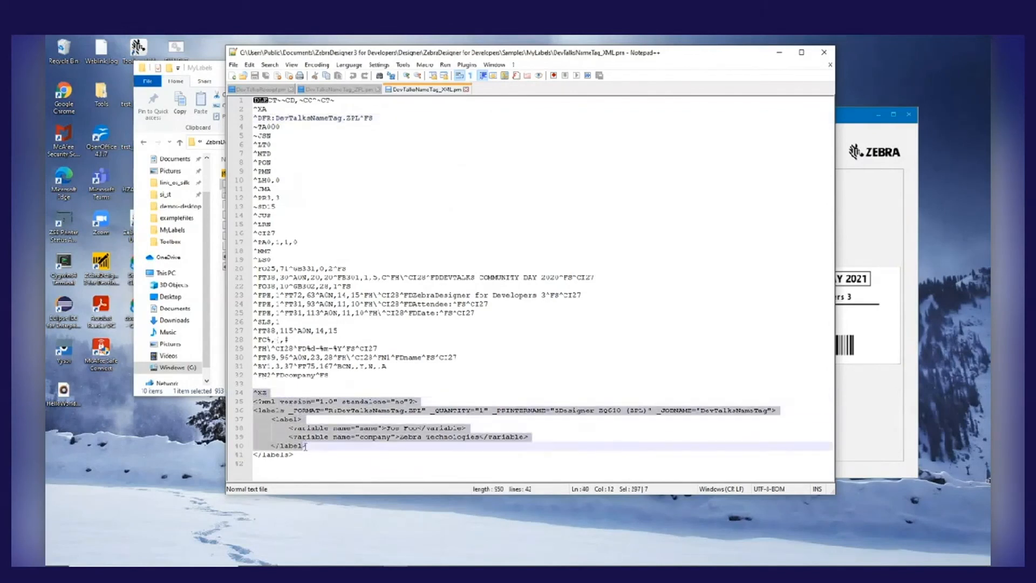
click(256, 401)
drag(254, 401, 294, 465)
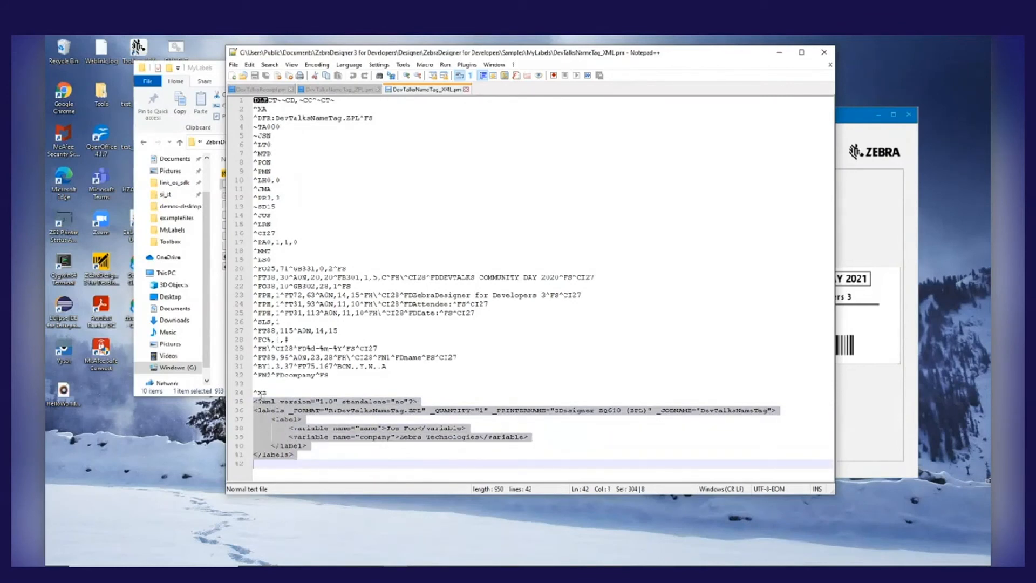
drag(267, 392, 248, 324)
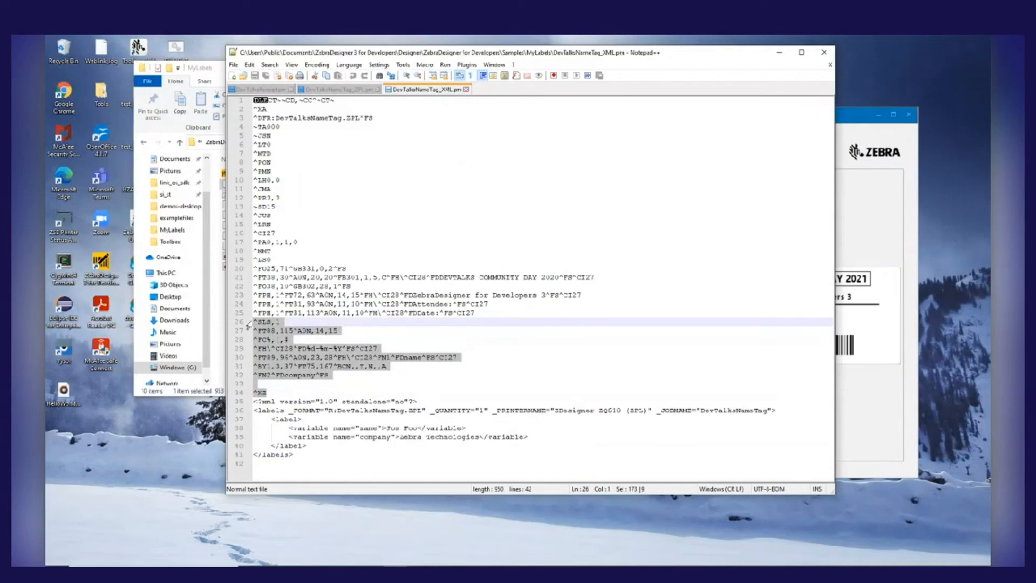
shift+click(255, 101)
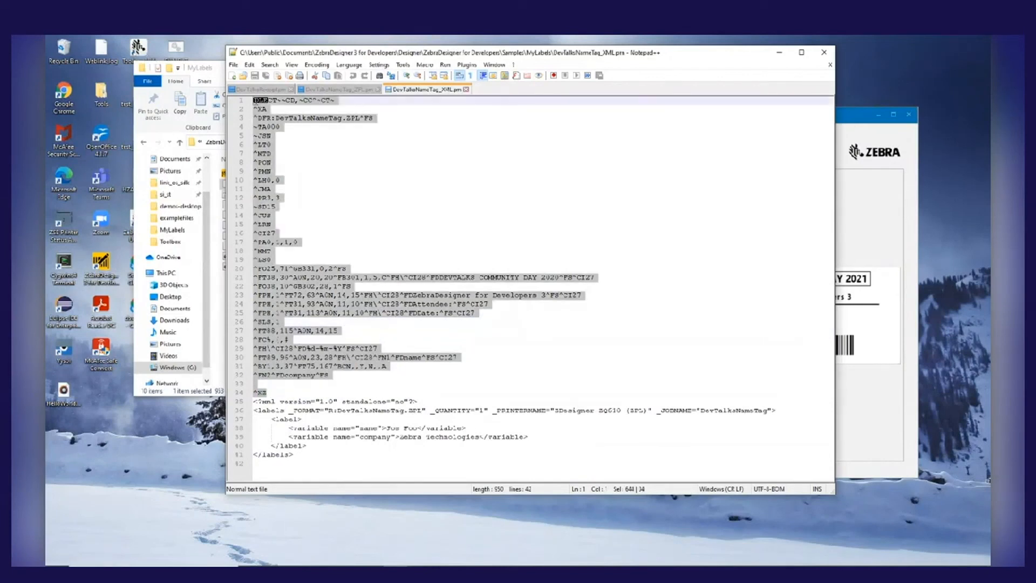
click(257, 401)
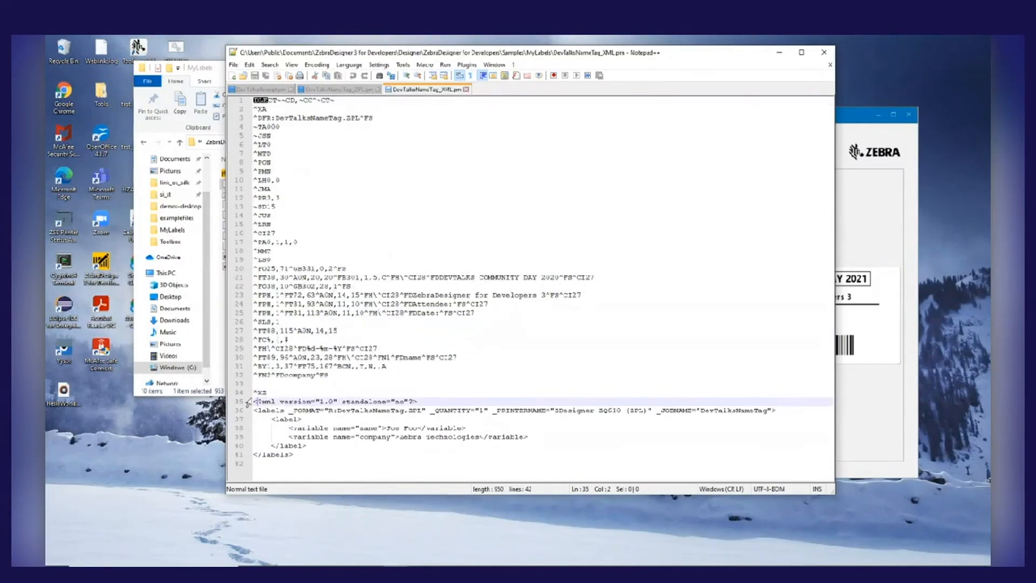
drag(253, 402, 327, 454)
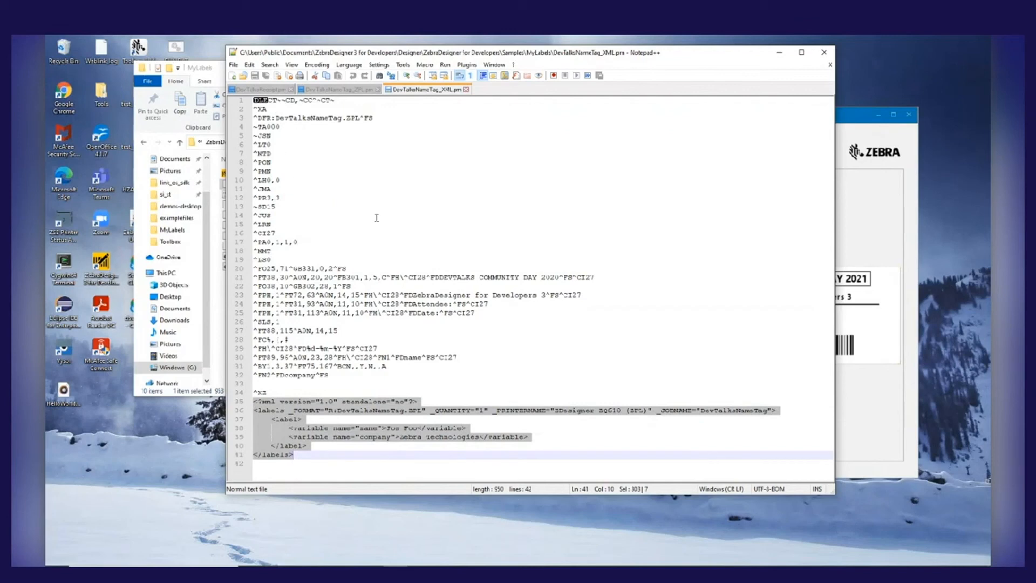
click(262, 403)
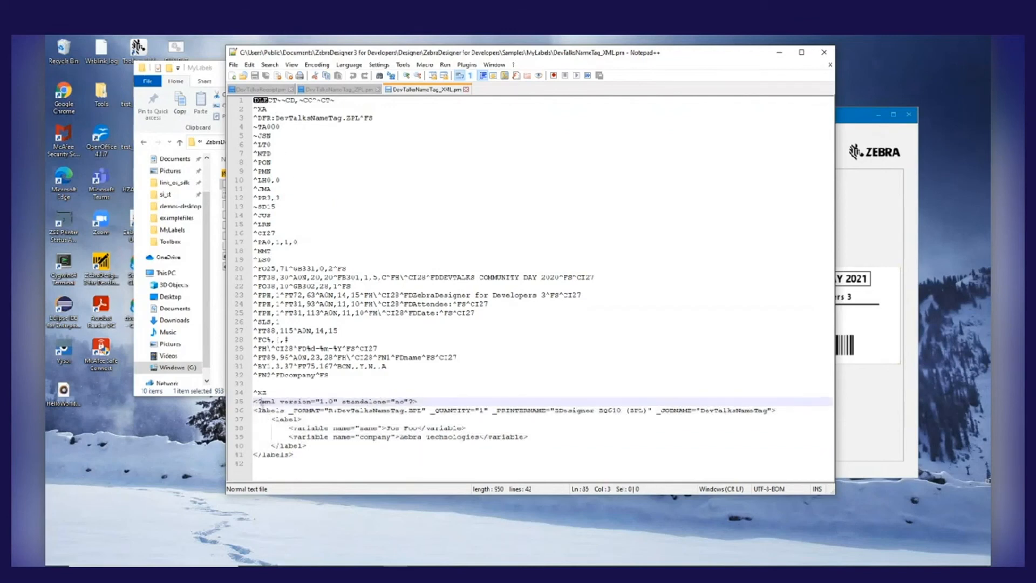
drag(255, 402, 318, 448)
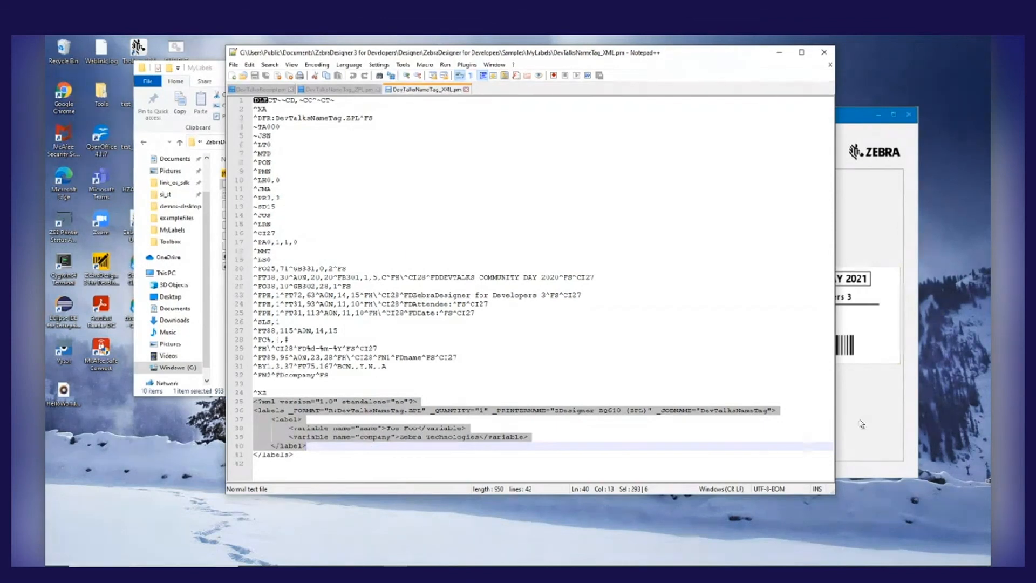
Switch to ZebraDesigner and close the DevTalksNameTag label, discarding its changes
click(861, 424)
click(434, 126)
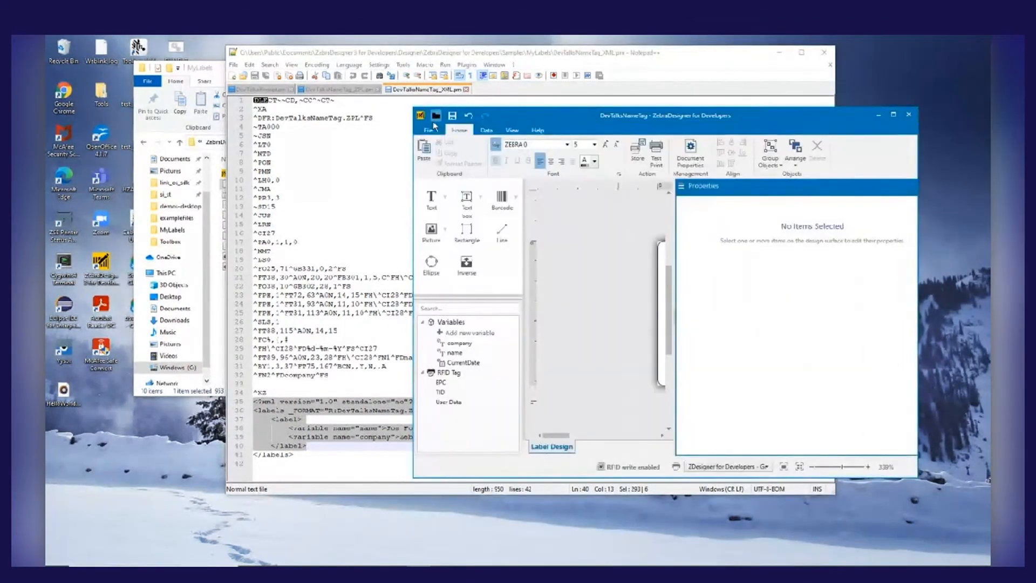
click(429, 130)
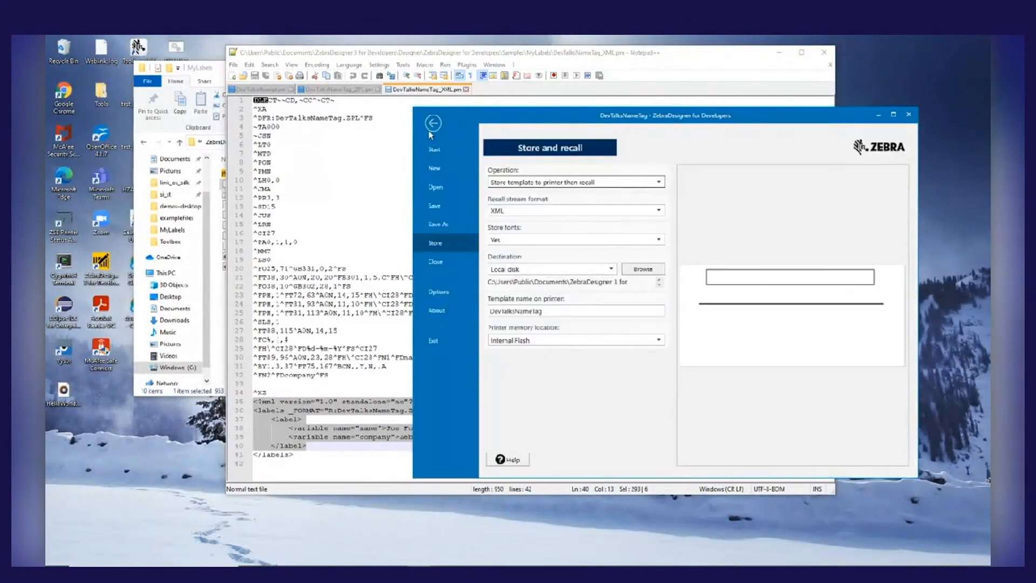
click(435, 262)
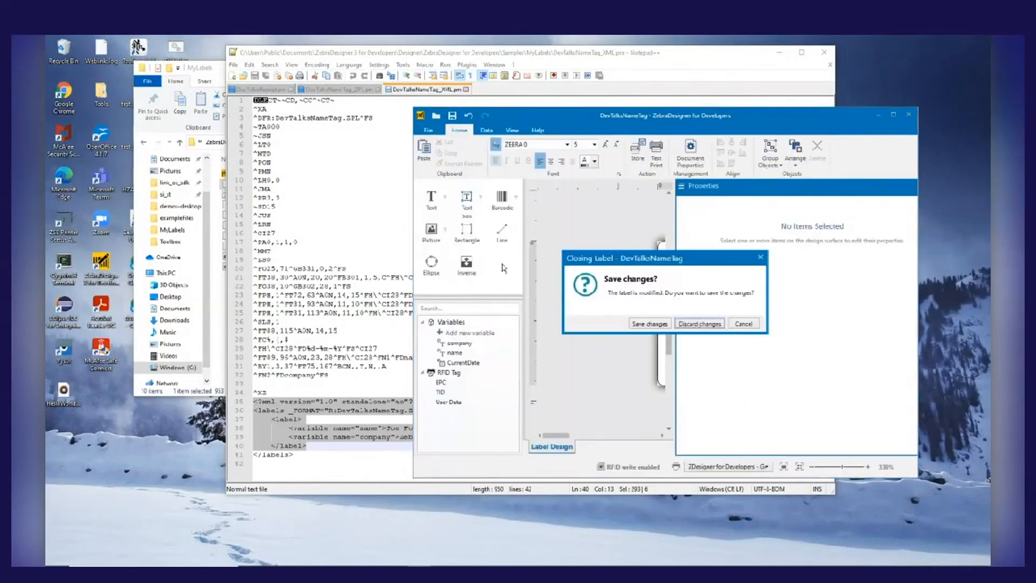
click(698, 324)
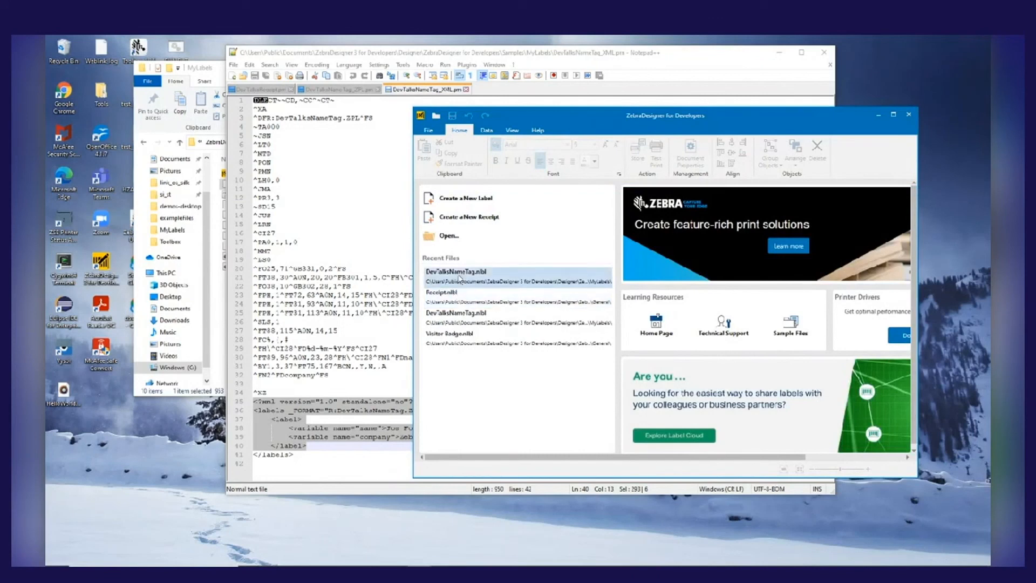
Open the recent Receipt.nlbl file in a maximized window, fit it to view and widen the design area
click(448, 295)
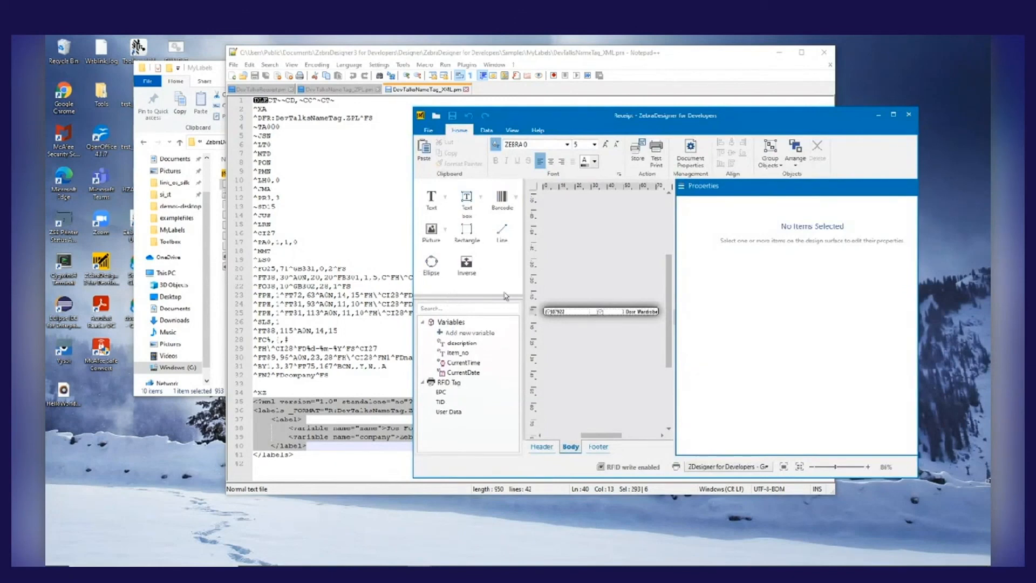
double_click(585, 118)
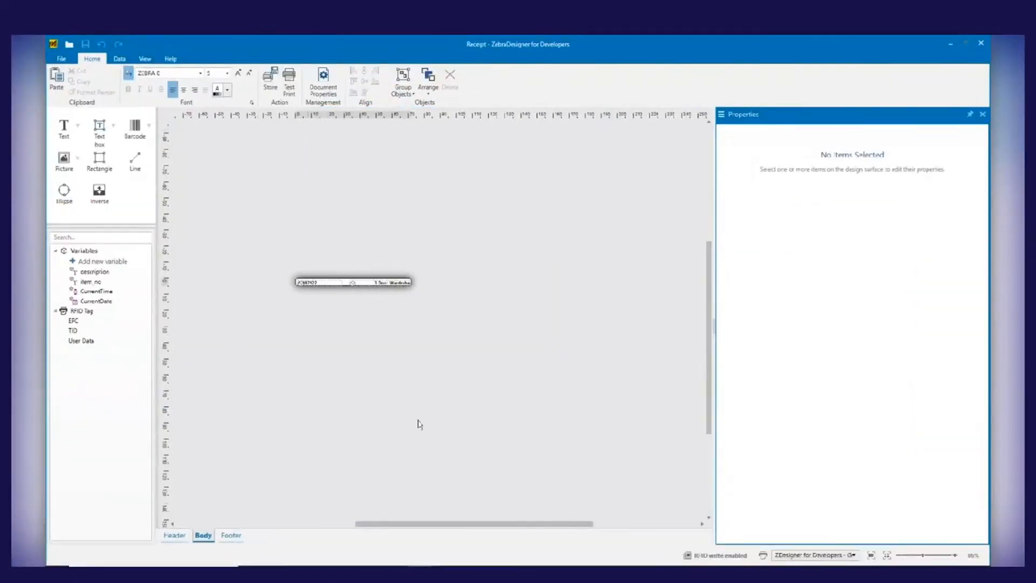
click(871, 556)
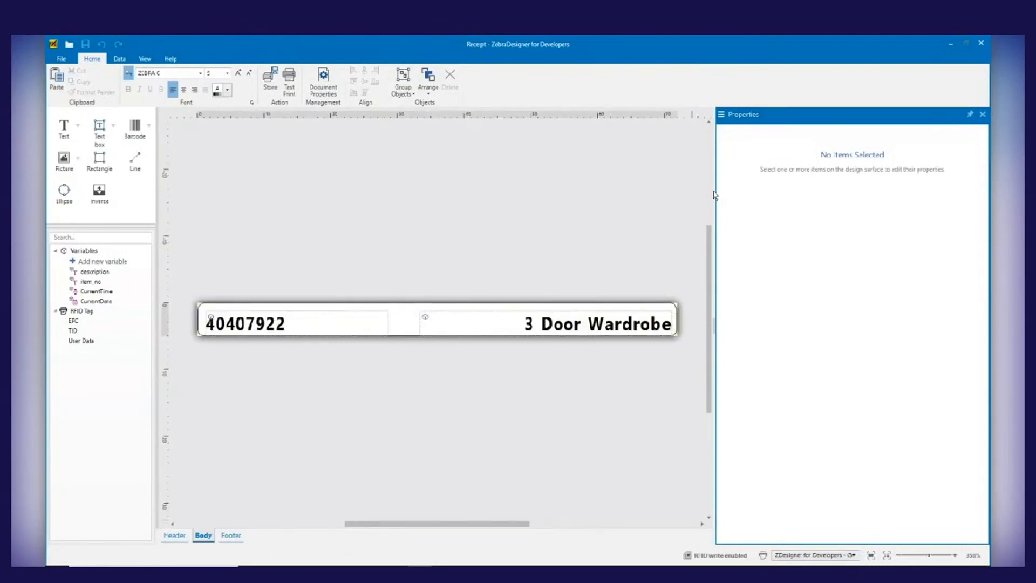
drag(714, 191, 844, 178)
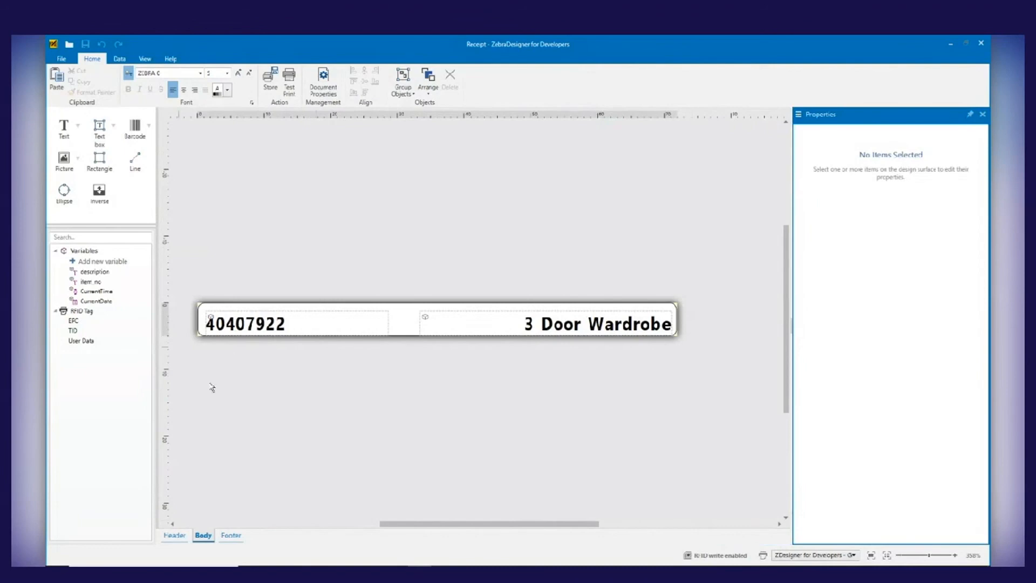
Look through the receipt's header, body and footer sections
click(175, 535)
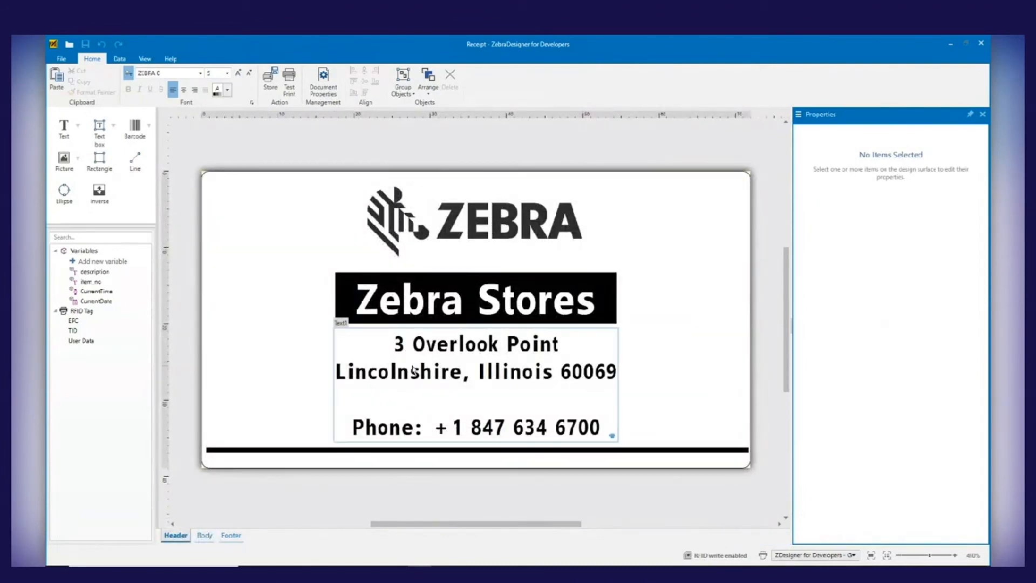
click(204, 537)
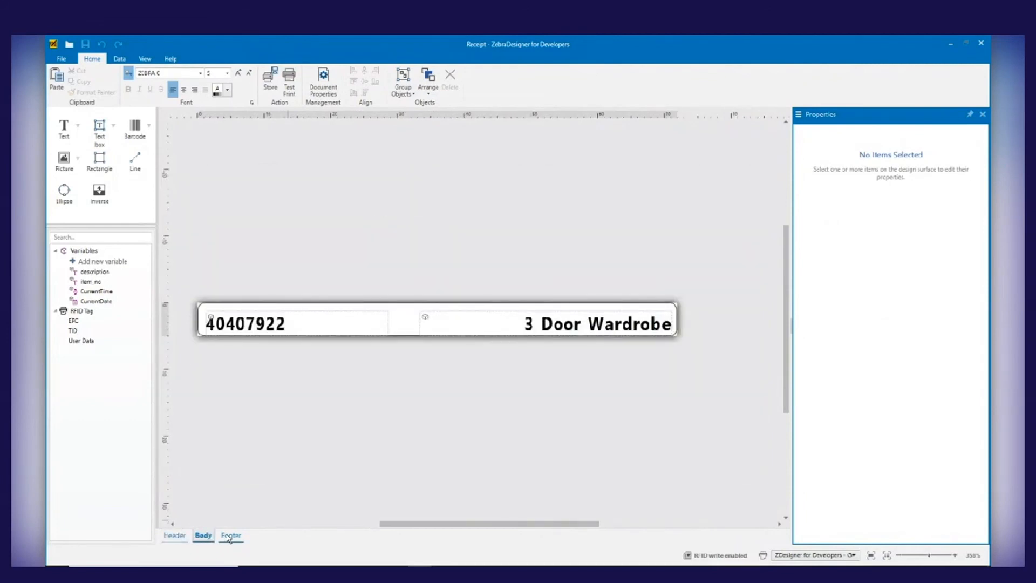
click(230, 537)
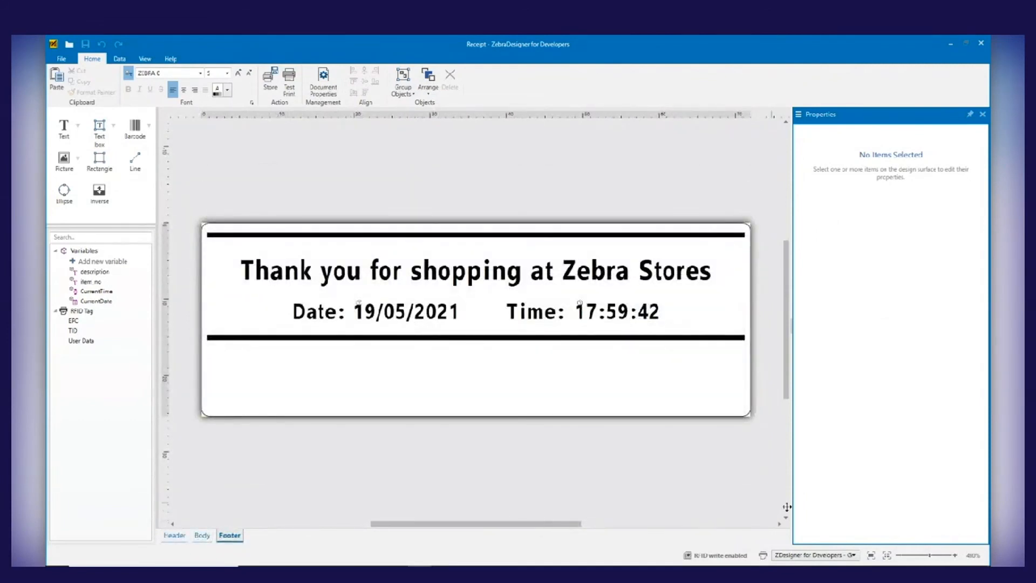
Set the receipt's printer to ZDesigner ZQ610 (ZPL) (Copy 1) and place the printer camera view beside the windowed remote desktop
click(847, 555)
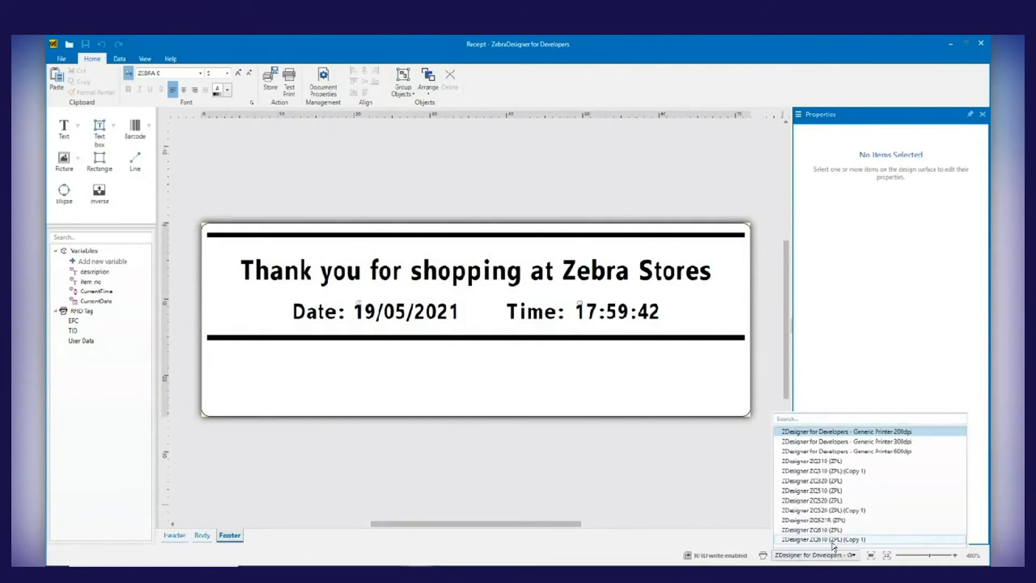
click(834, 539)
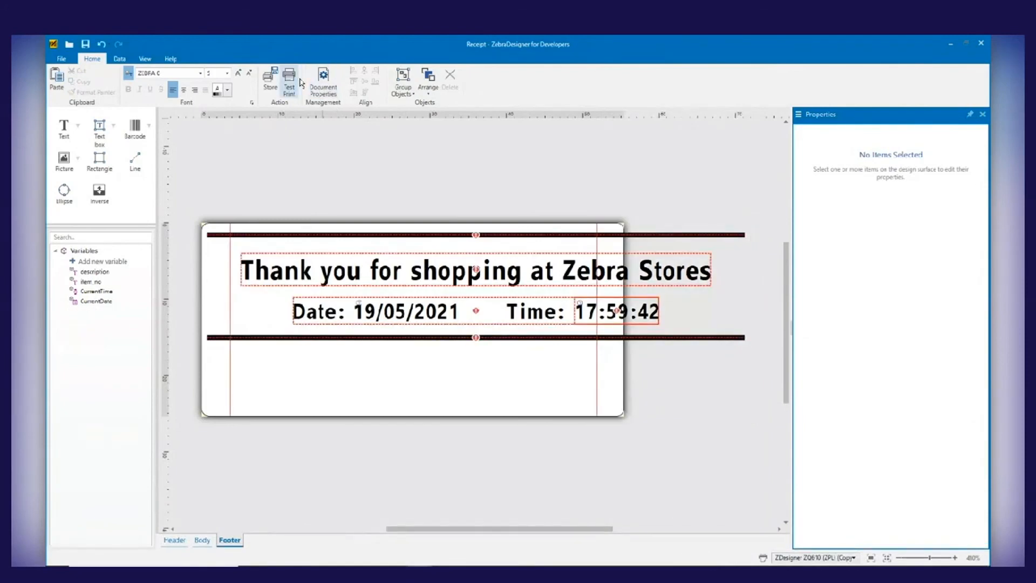
mouse_move(48, 36)
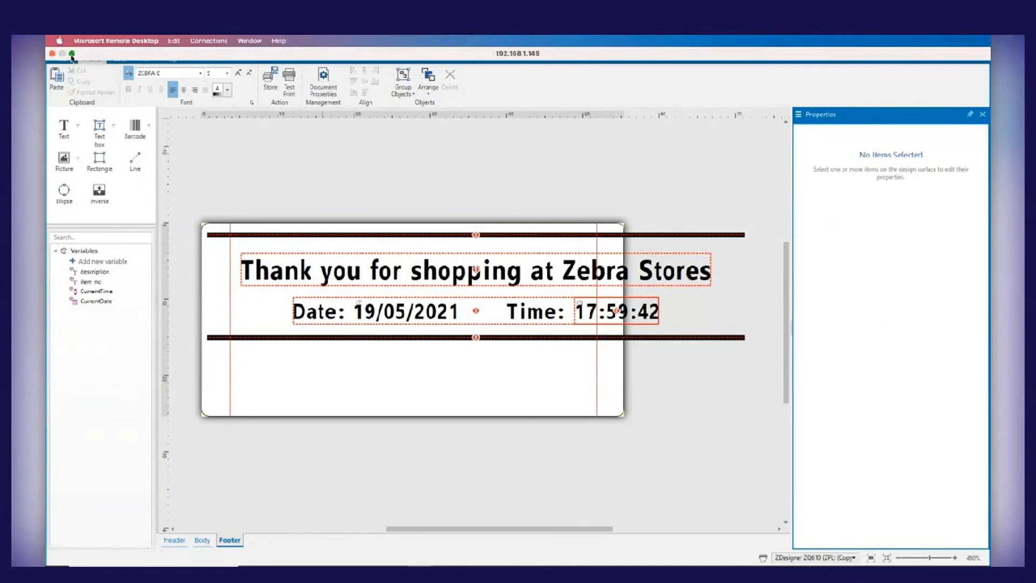
click(72, 54)
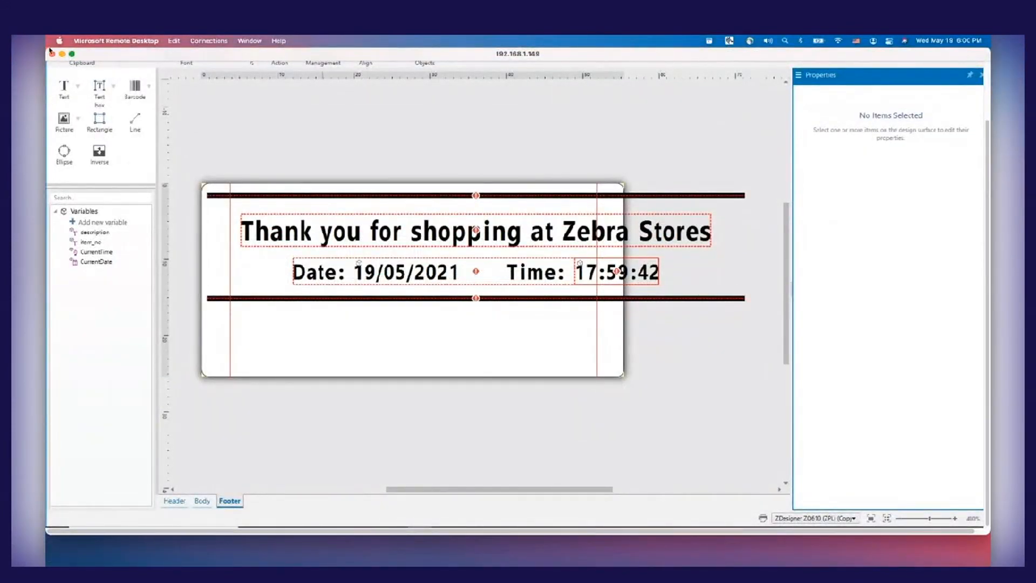
drag(47, 48, 323, 156)
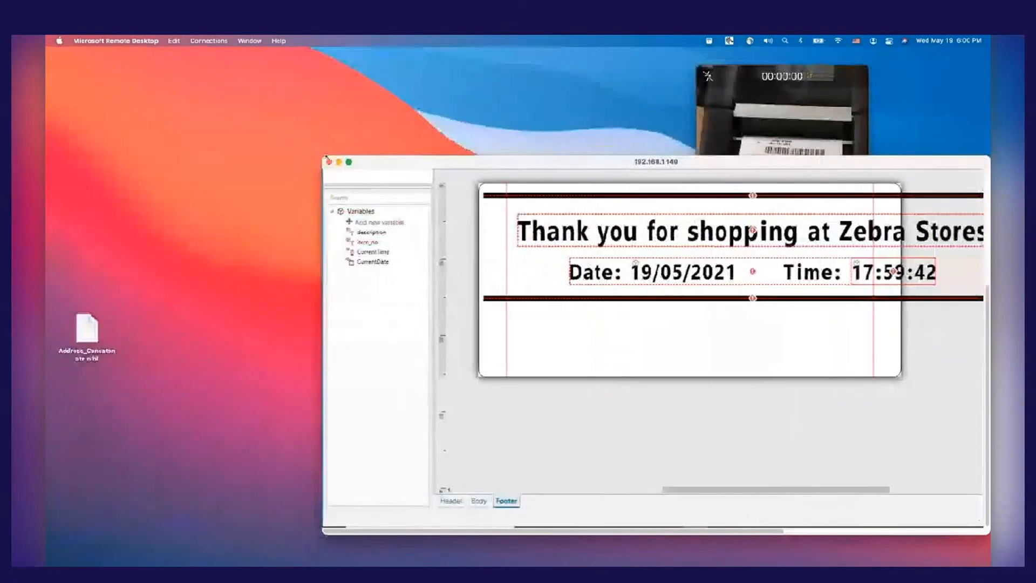
drag(768, 78, 179, 83)
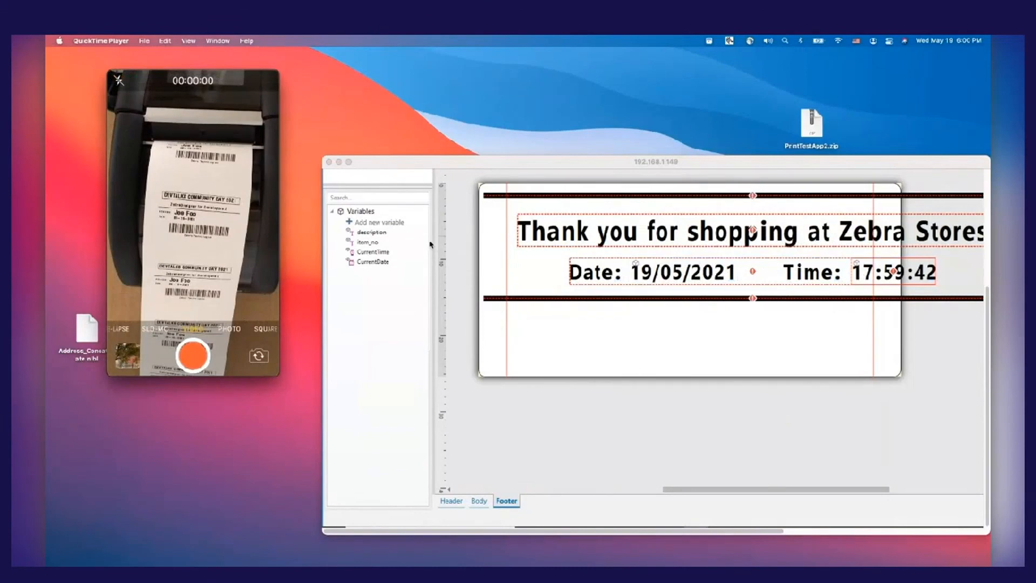
Try to test print the receipt and dismiss the resulting dialog
click(568, 191)
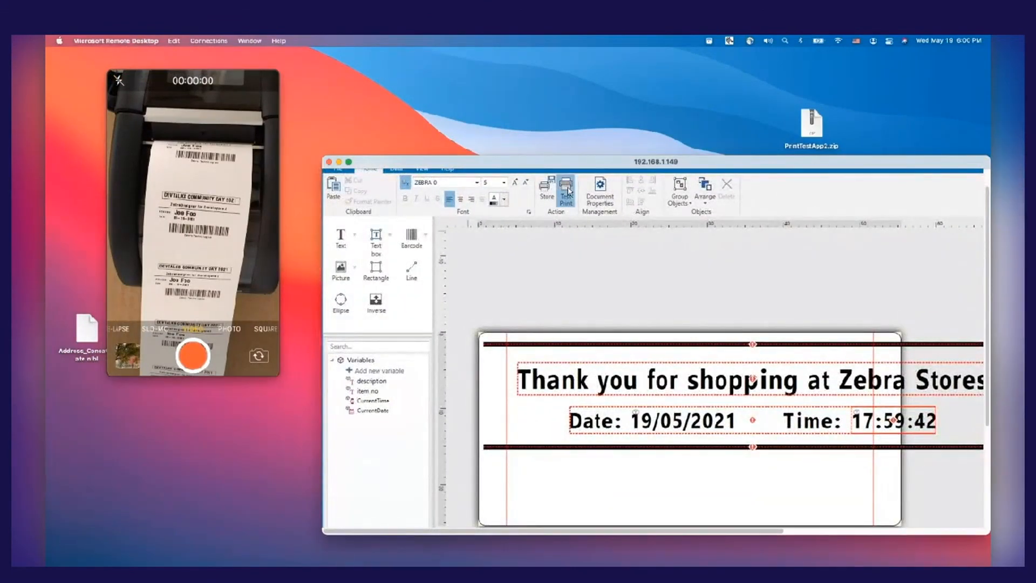
click(568, 191)
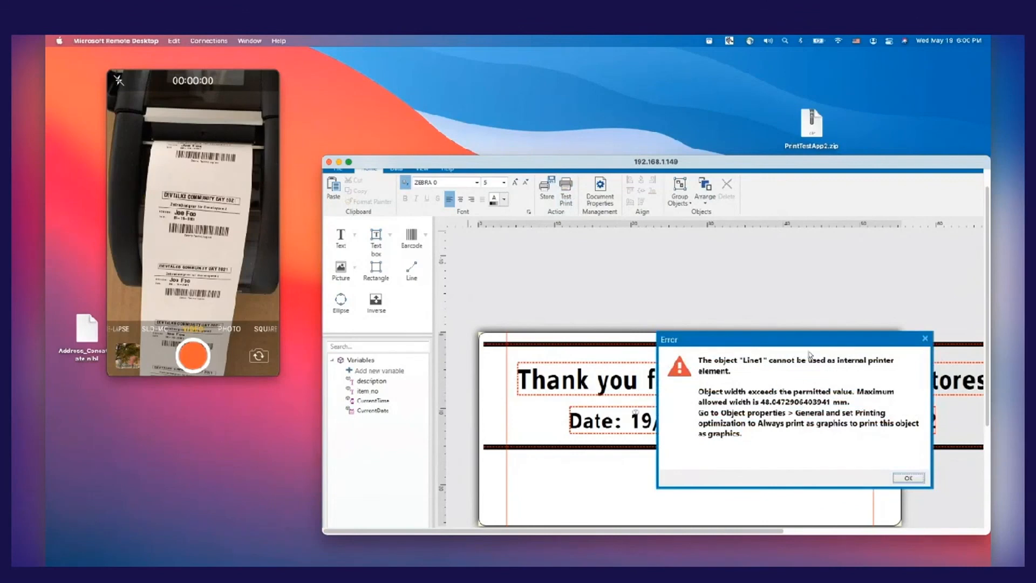
click(907, 477)
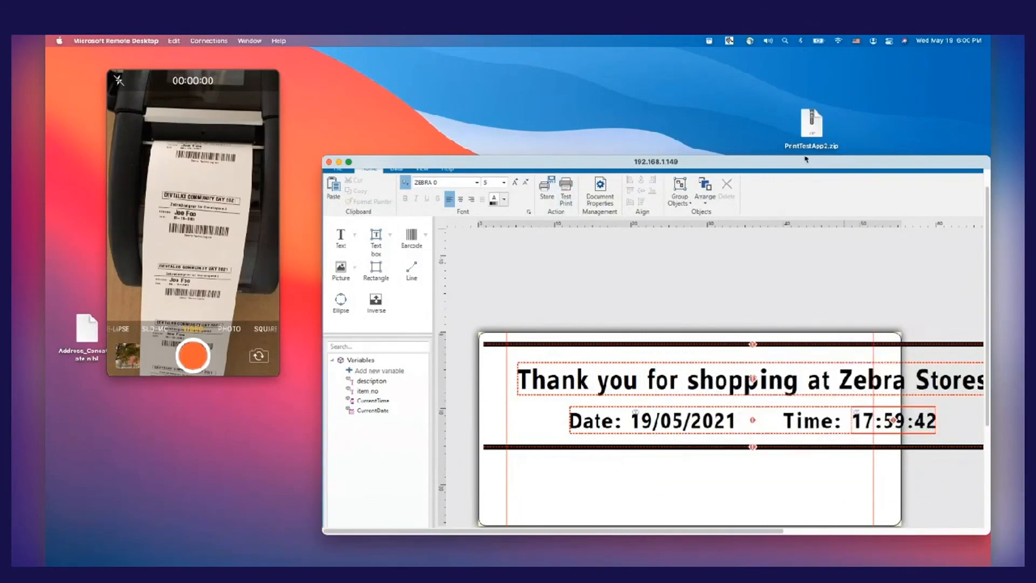
Enlarge the remote desktop window and set the receipt's printer back to ZDesigner for Developers - Generic Printer 200dpi
drag(814, 165, 708, 56)
double_click(708, 56)
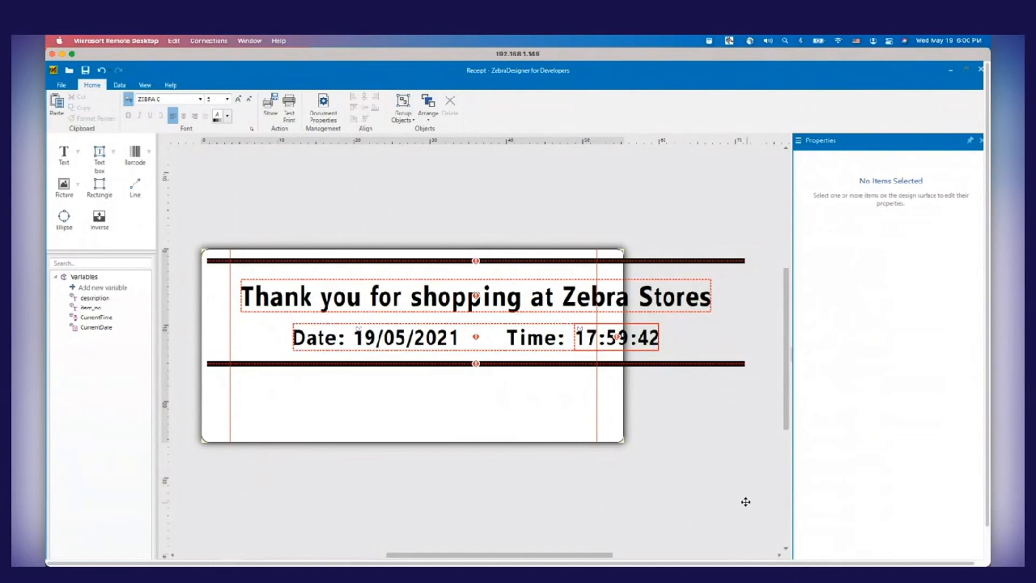
scroll(745, 501, down, 3)
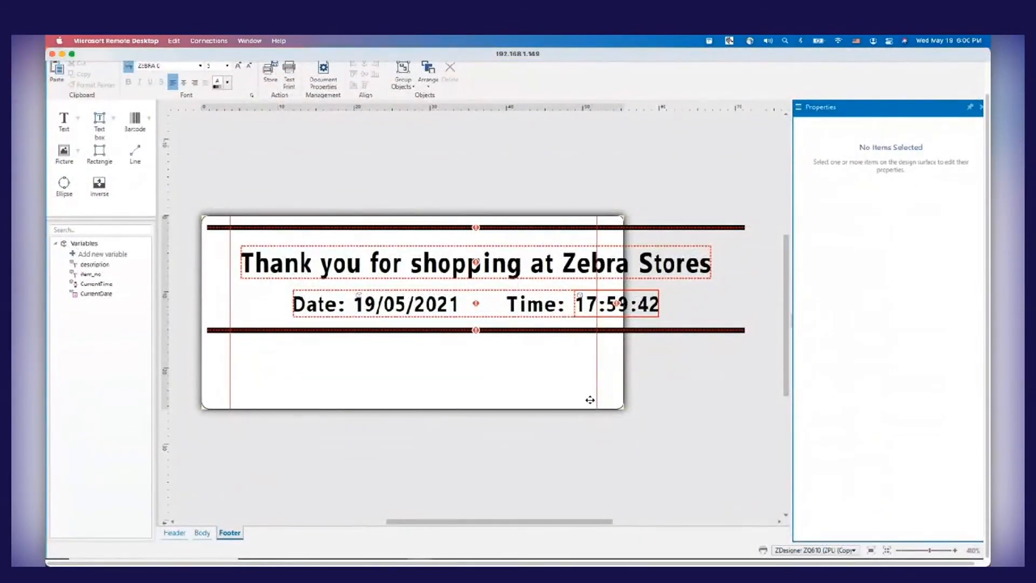
click(853, 551)
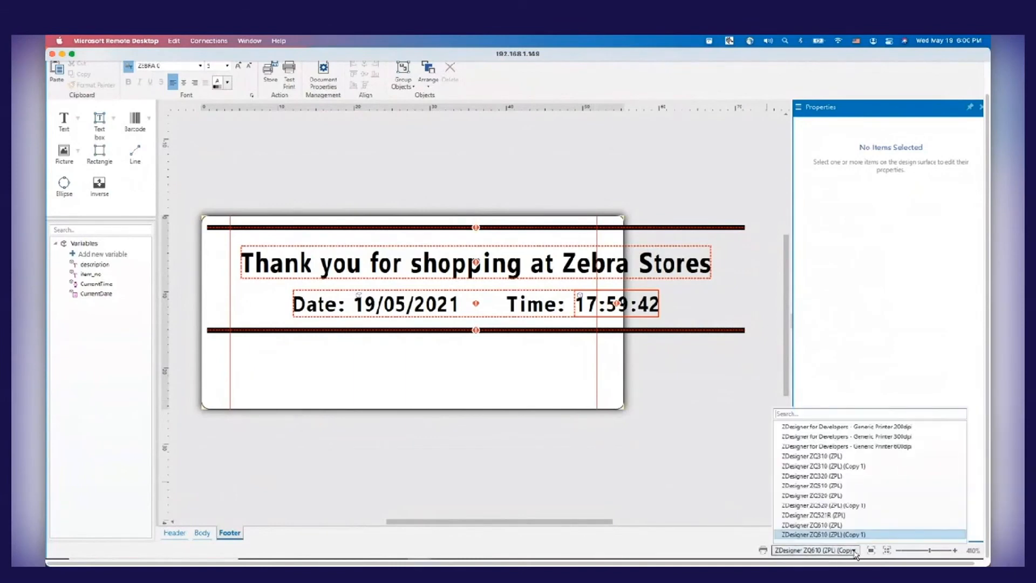
click(849, 427)
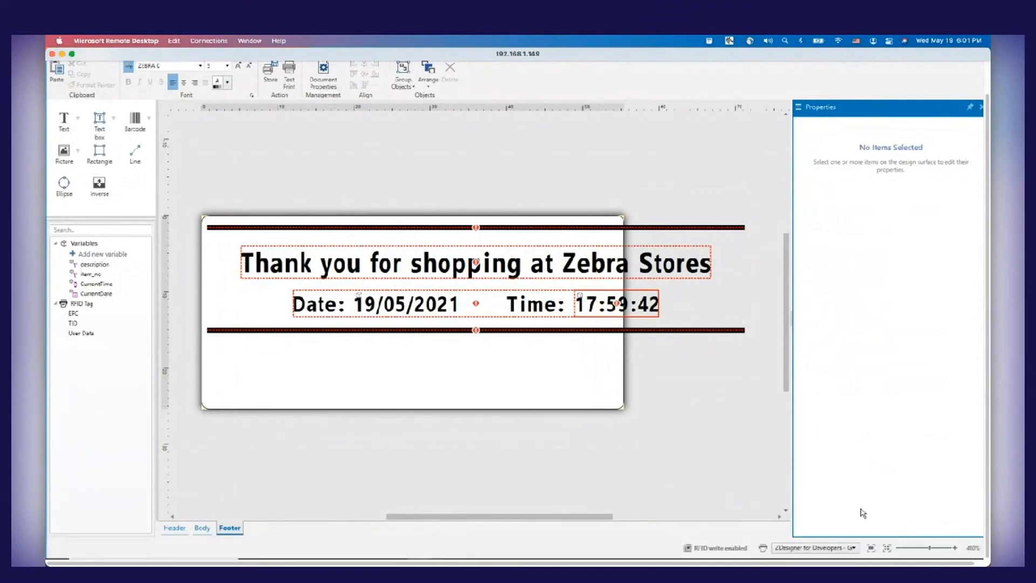
click(871, 548)
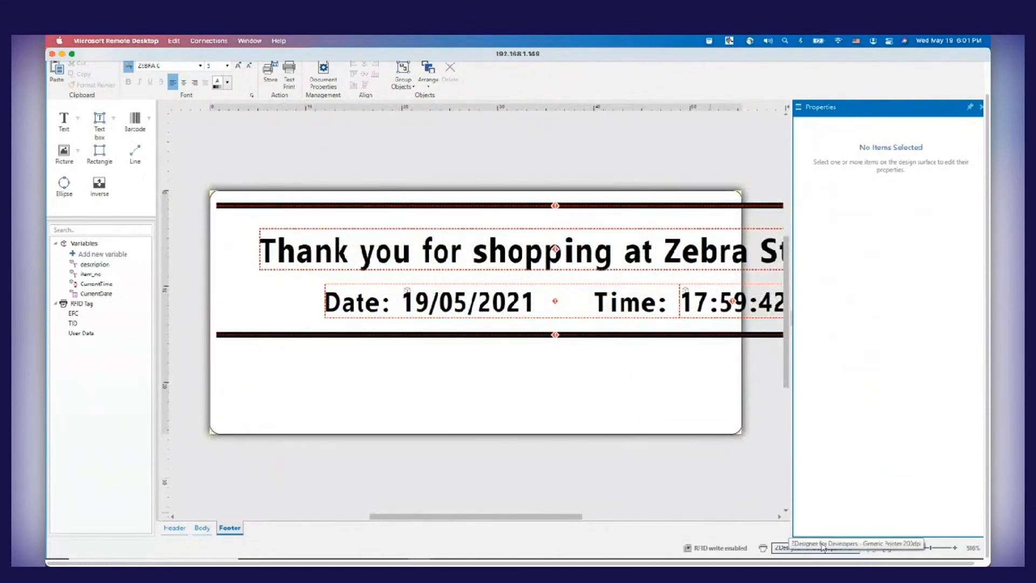
click(847, 549)
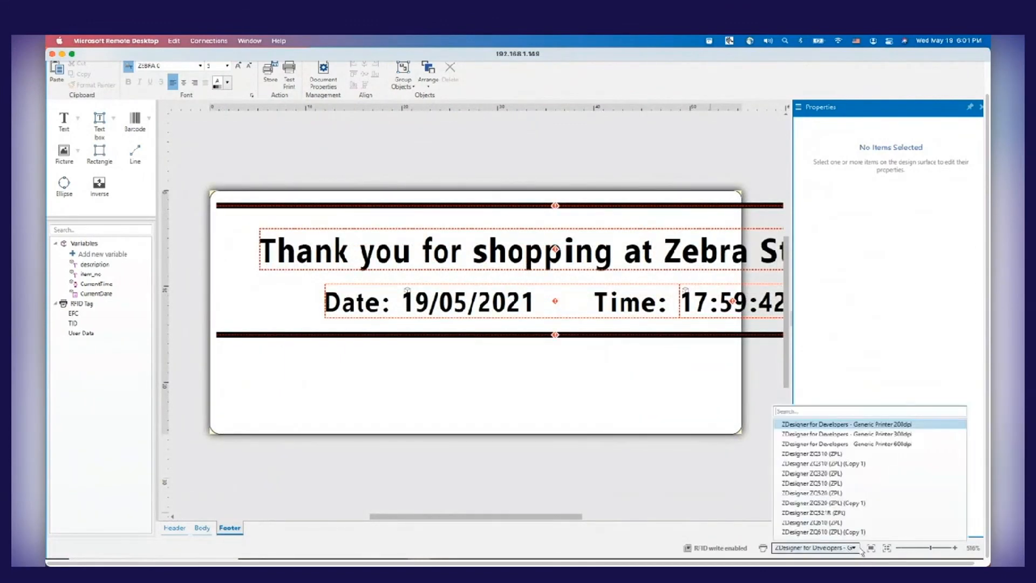
click(695, 501)
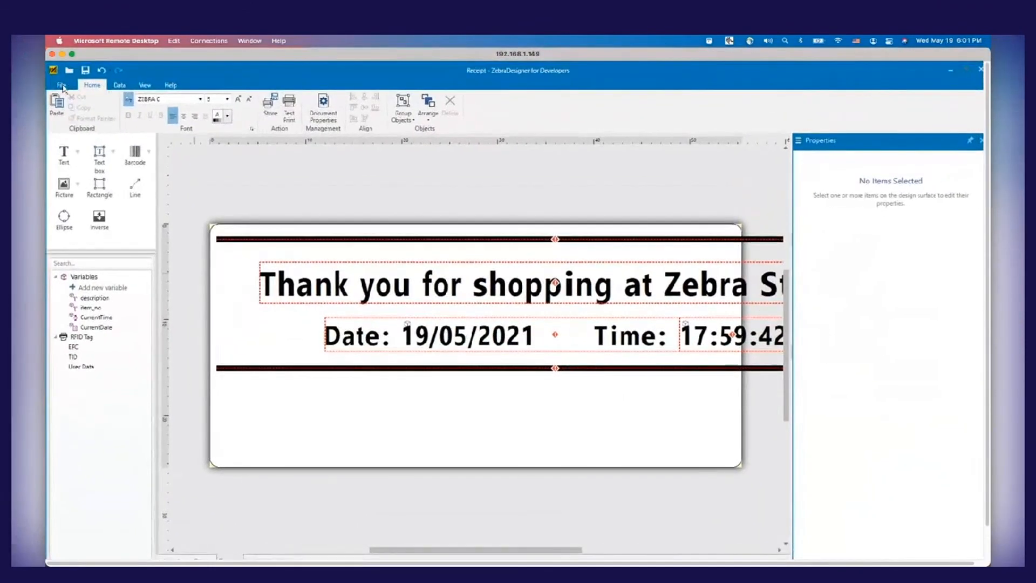
Close the receipt, discarding its changes, and reopen Receipt.nlbl from the recent files
click(63, 86)
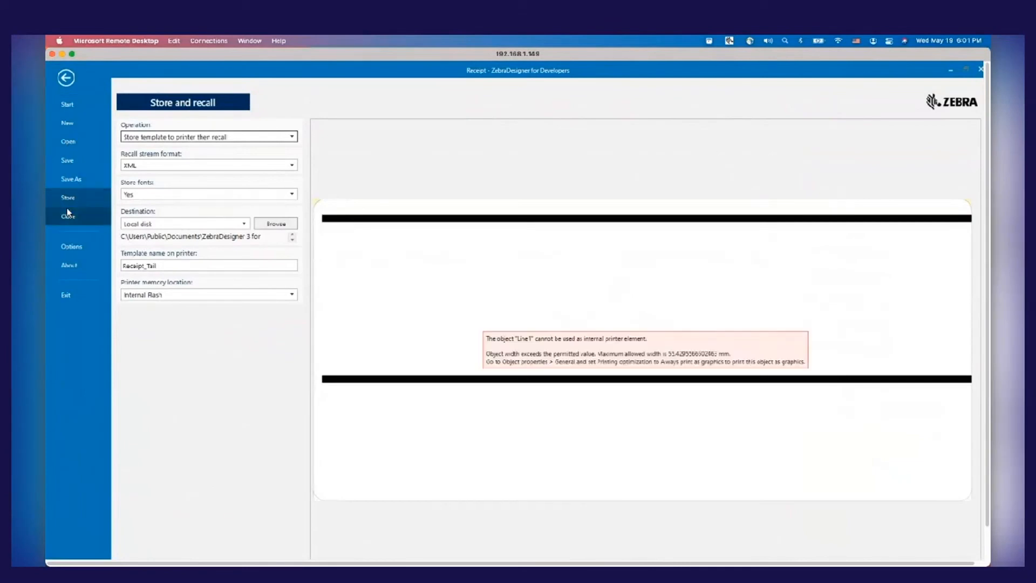
click(68, 217)
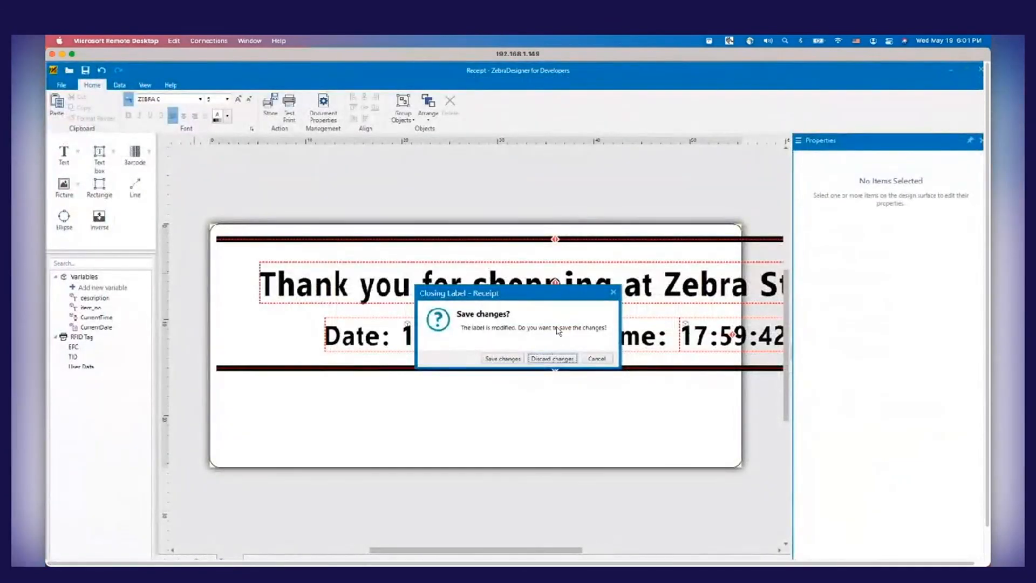
click(551, 359)
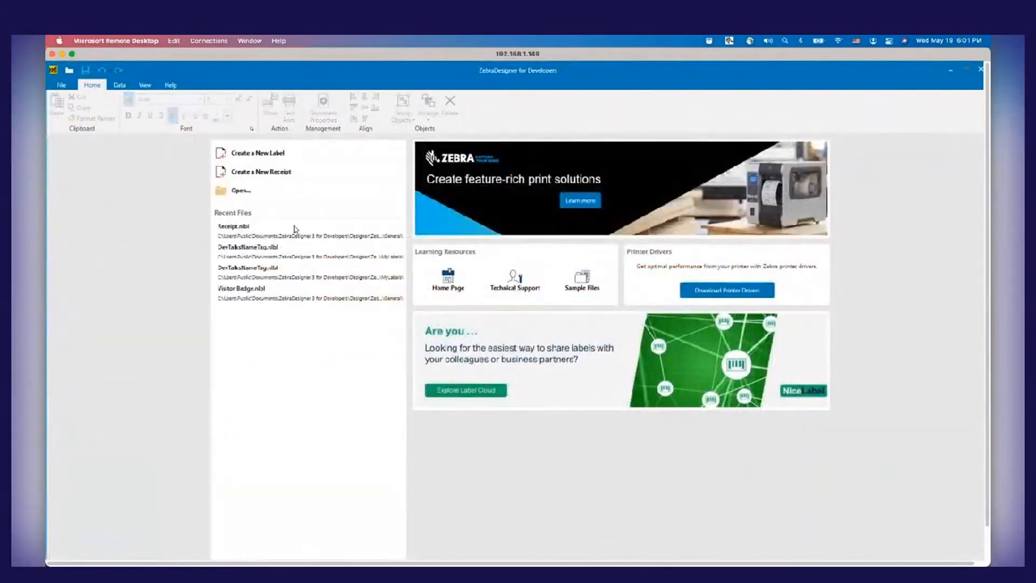
click(245, 232)
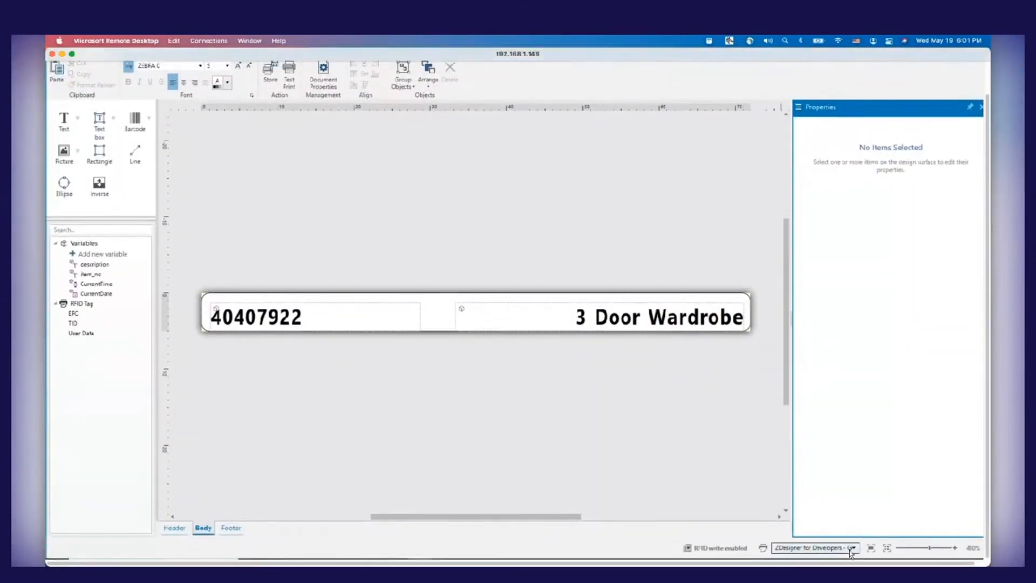
Check the available printers and the current printer's page setup without changing any settings
click(851, 549)
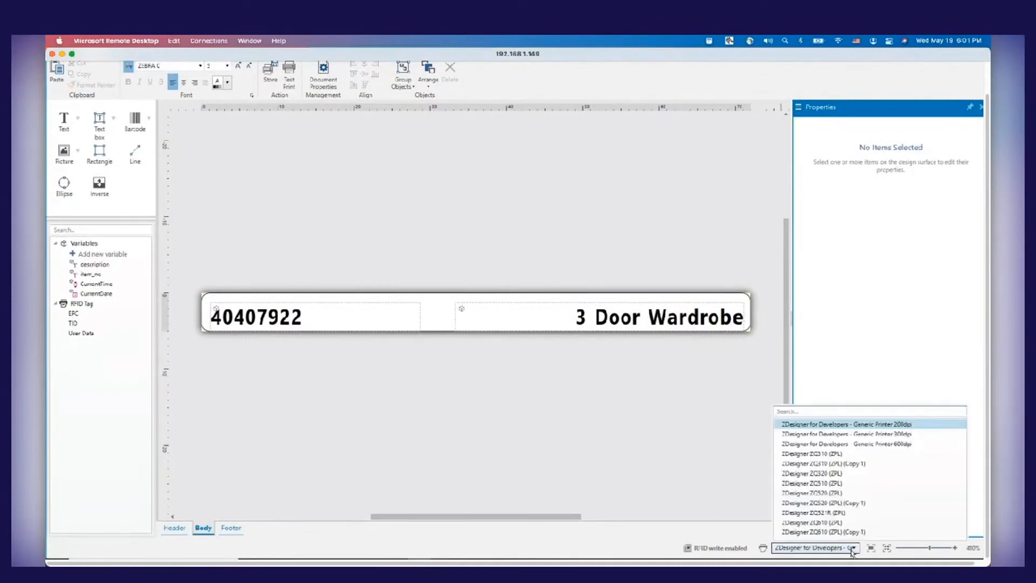
click(675, 466)
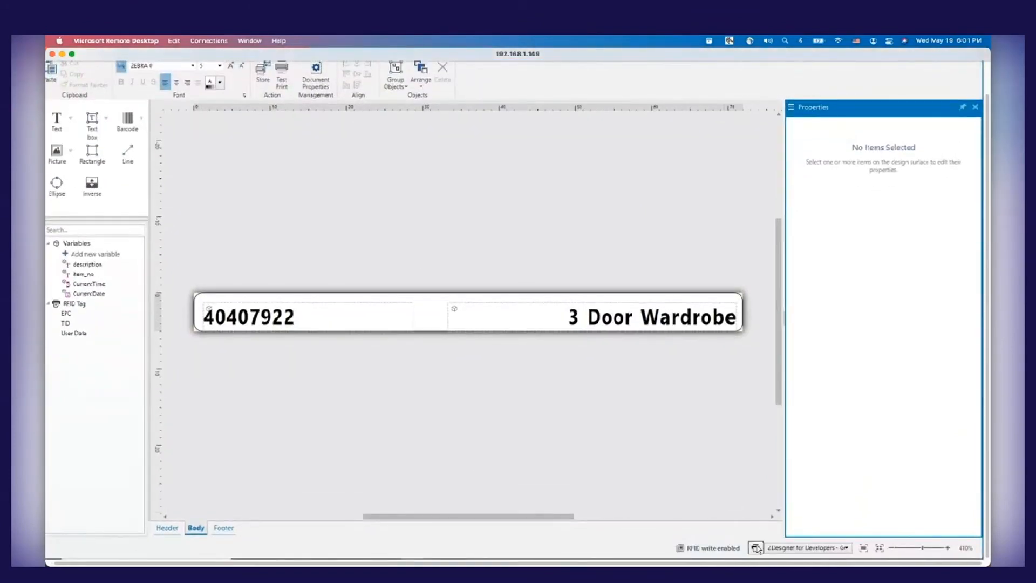
click(757, 549)
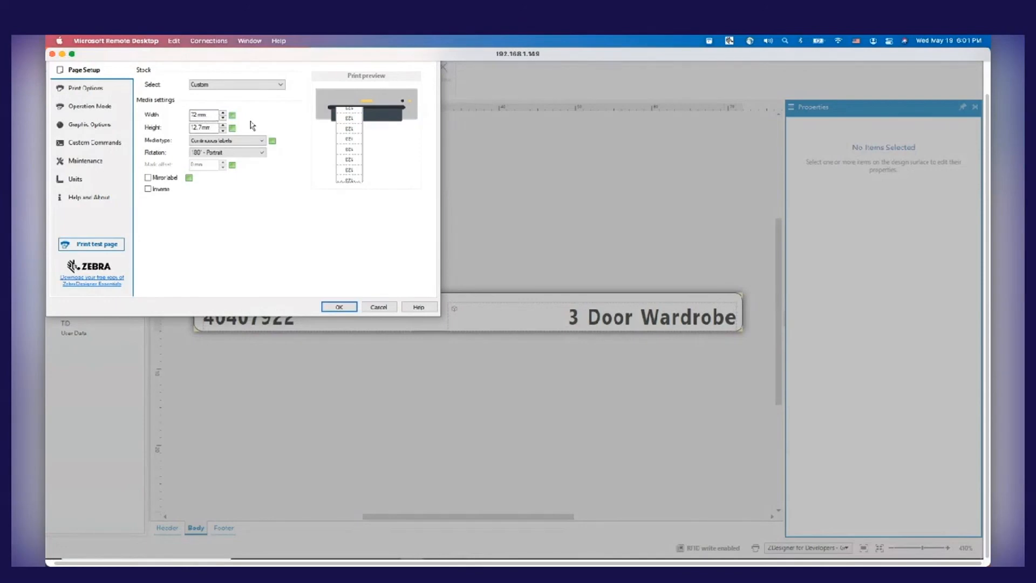
click(384, 305)
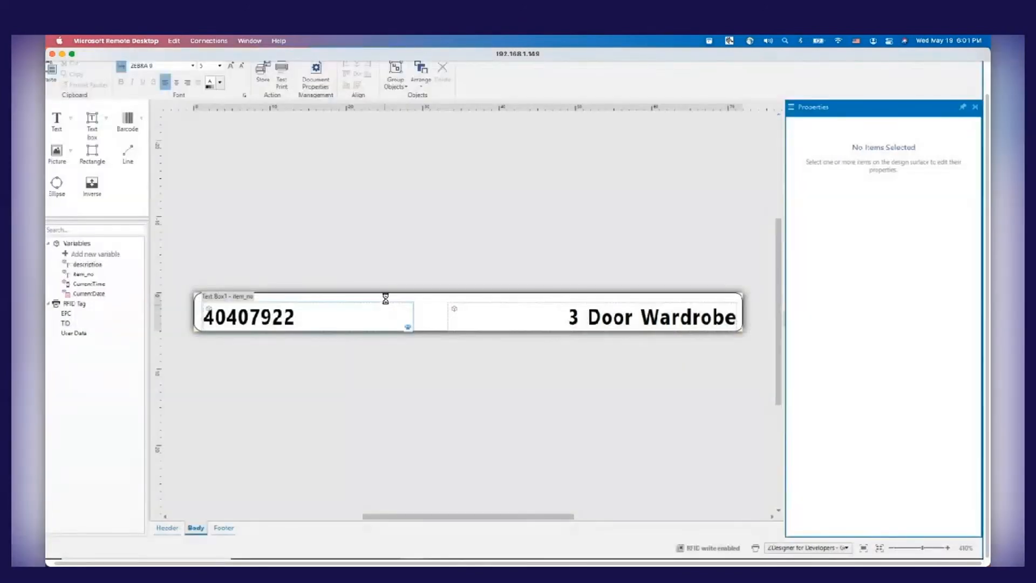
Return the remote desktop to full screen, un-maximize the receipt window and bring the MyLabels folder to the front
double_click(590, 56)
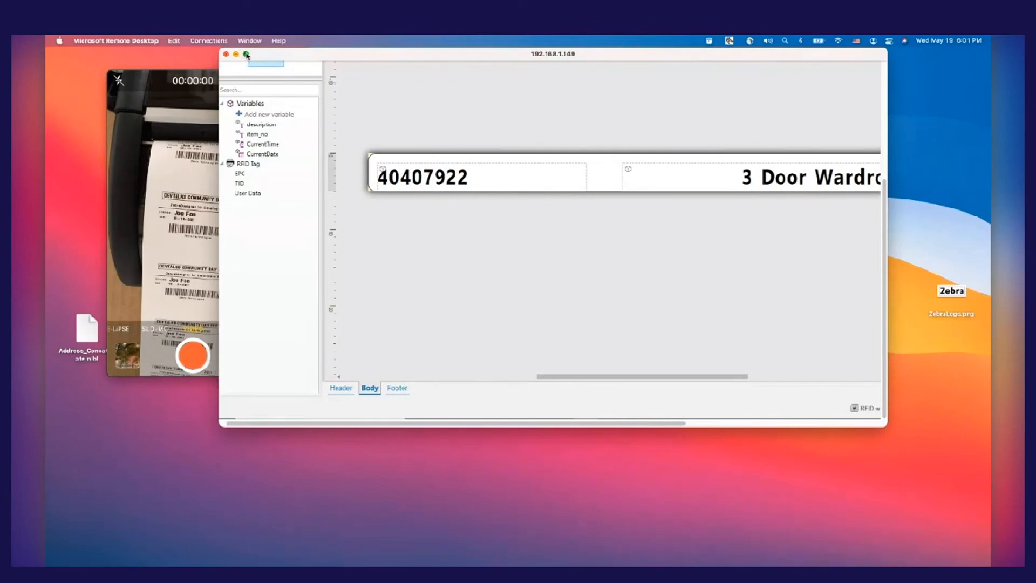
click(246, 54)
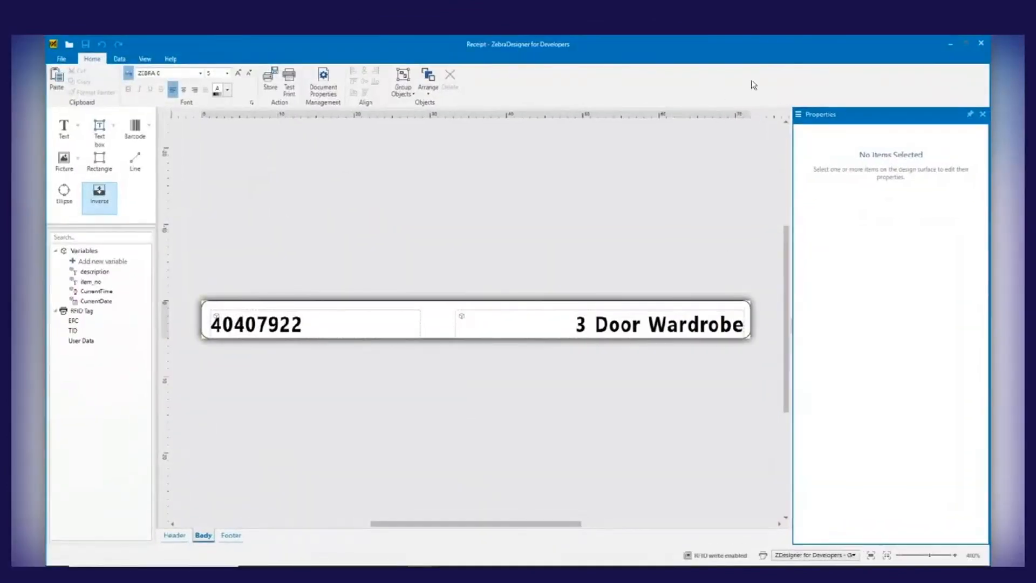
click(966, 43)
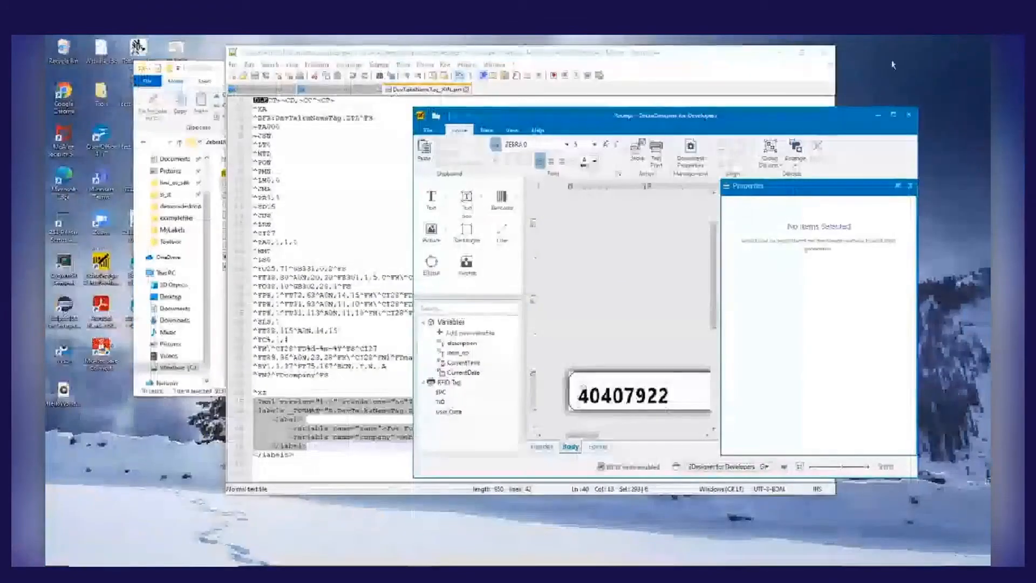
click(211, 68)
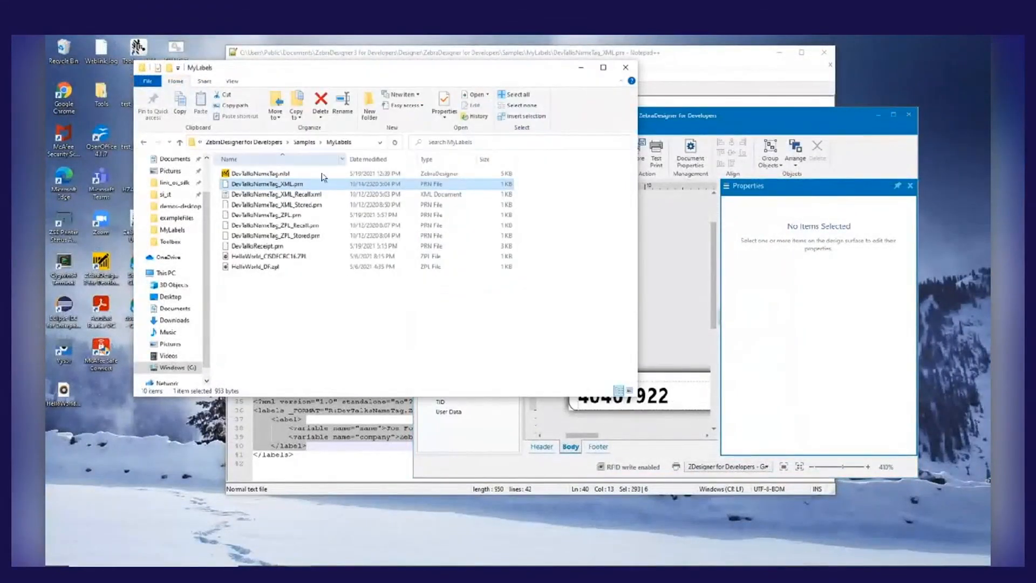
Open DevTalksReceipt.prn from the MyLabels folder in Notepad++ and highlight its whole HEADER template block
click(276, 246)
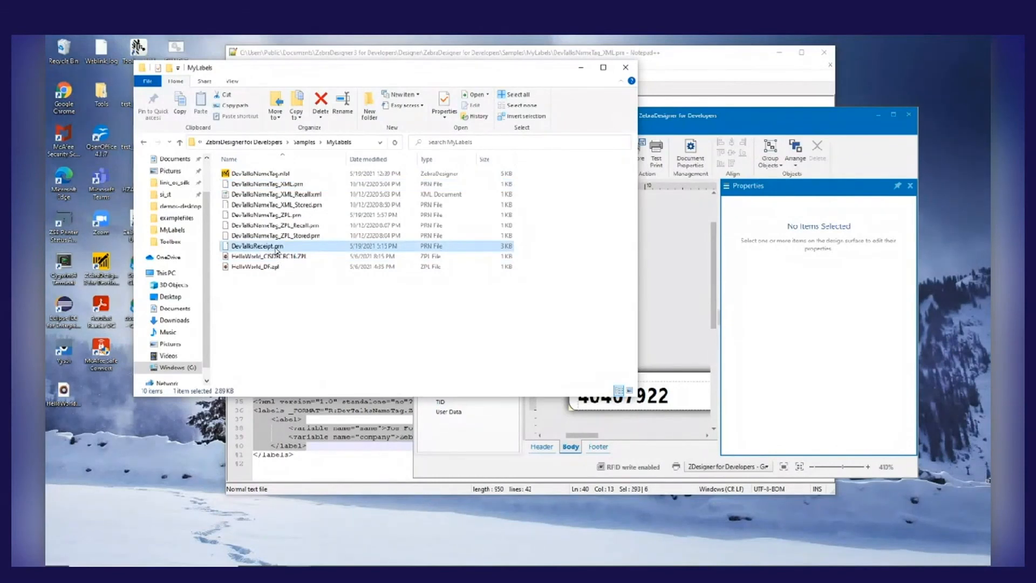
right_click(276, 250)
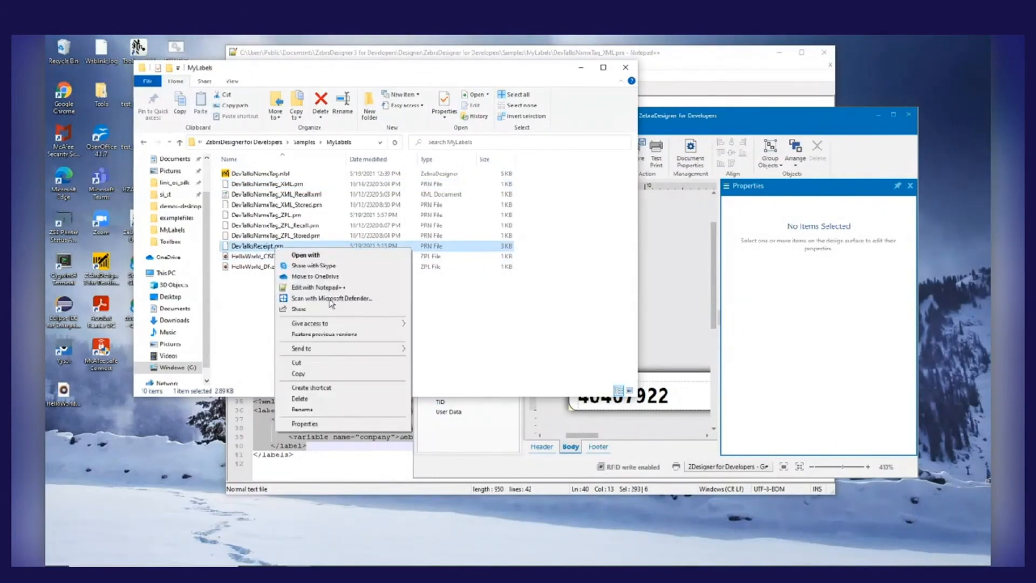
click(336, 288)
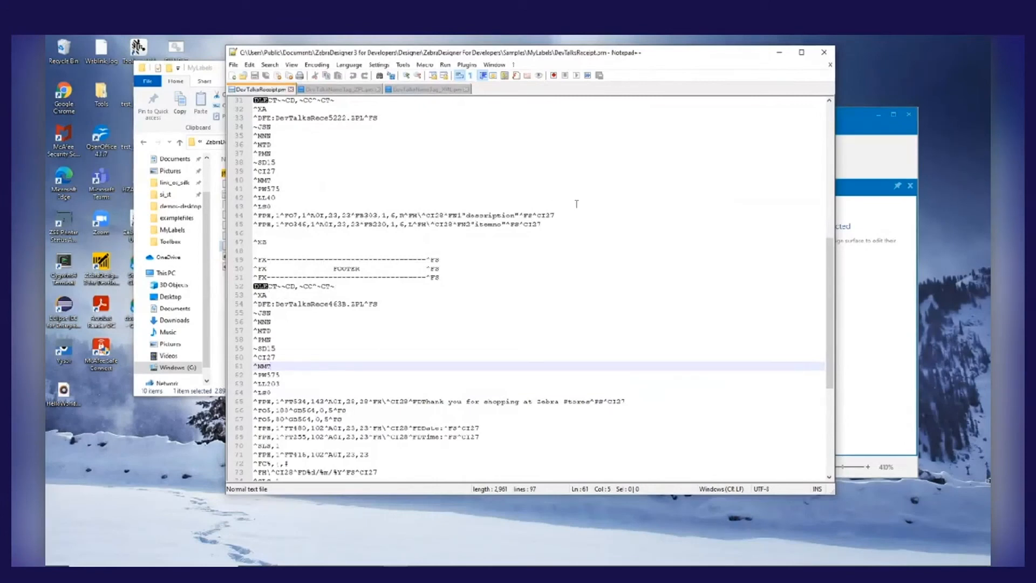
scroll(682, 229, up, 5)
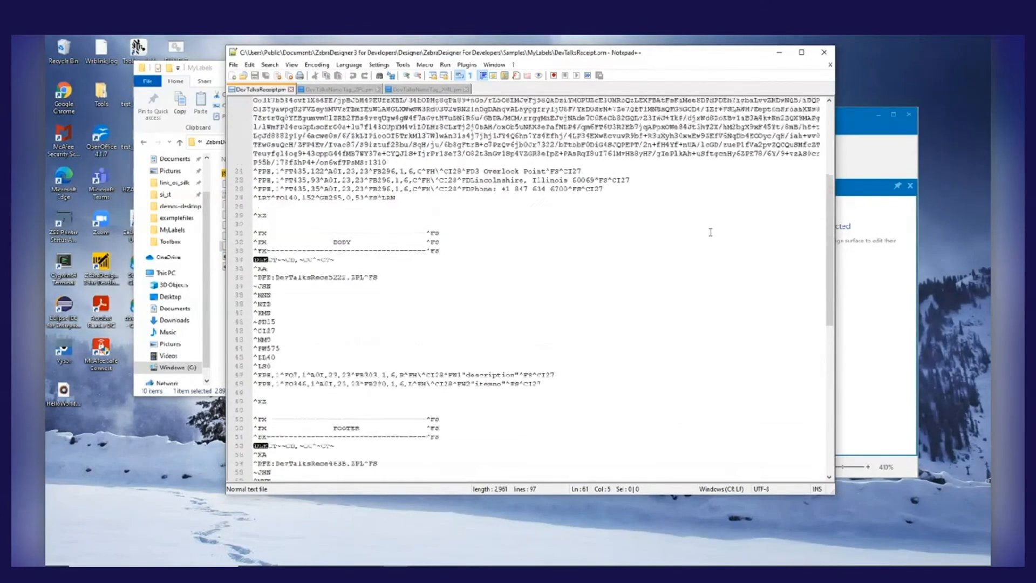
scroll(710, 232, up, 8)
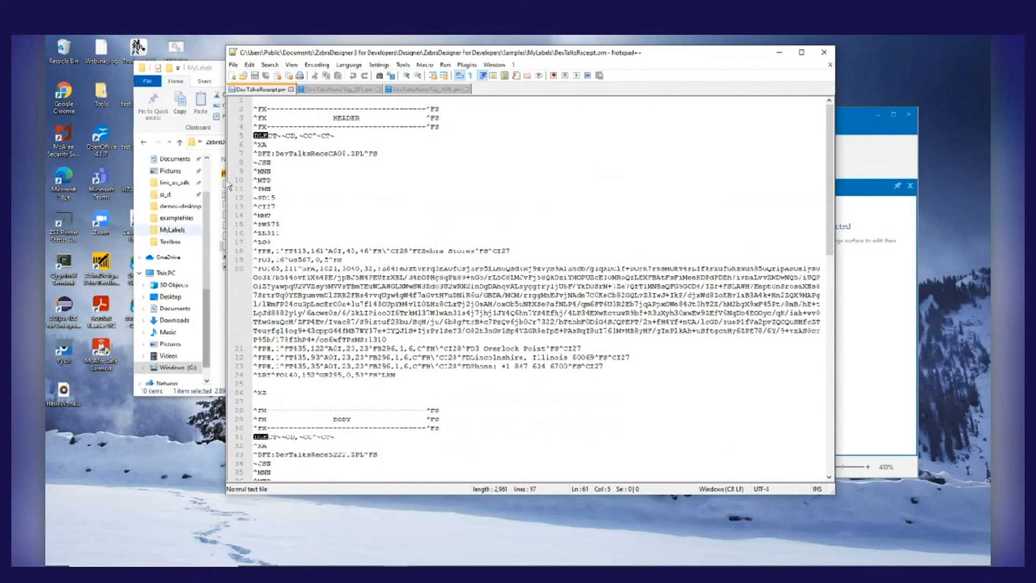
drag(261, 100, 365, 402)
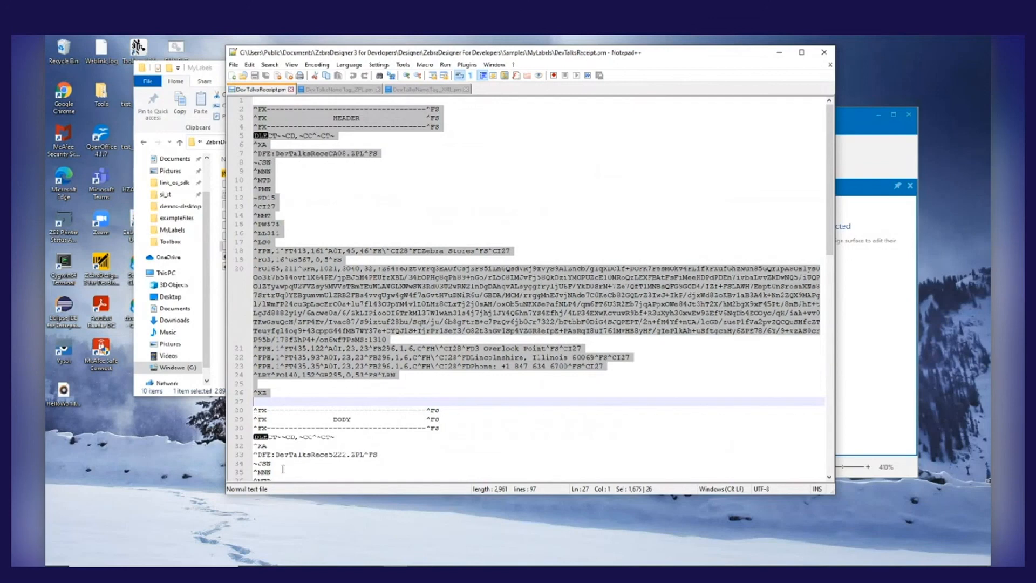
Highlight the stored format names in the ^DFE lines of the receipt's body, header and footer templates
click(295, 455)
double_click(294, 454)
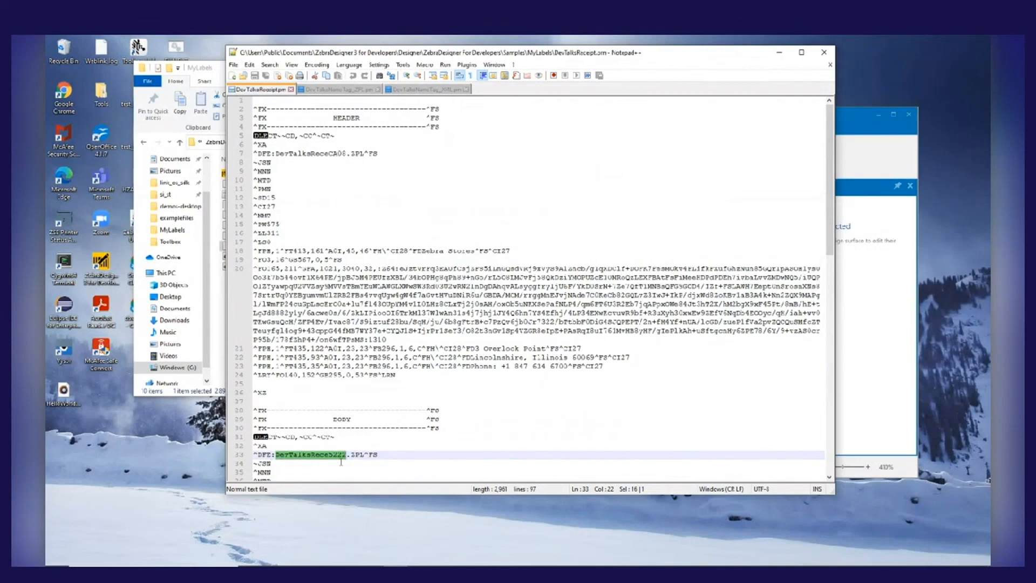
double_click(332, 155)
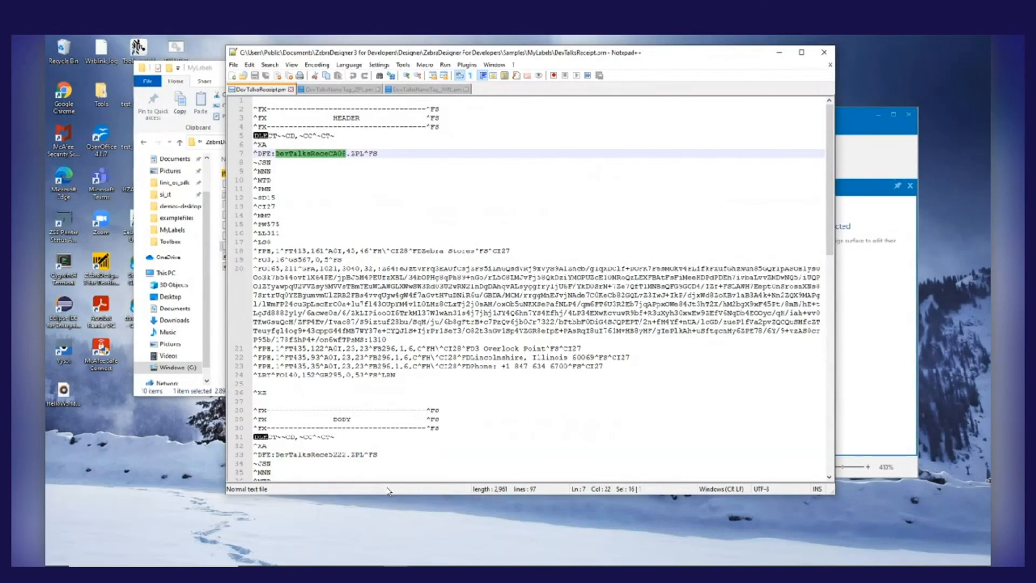
scroll(449, 335, down, 13)
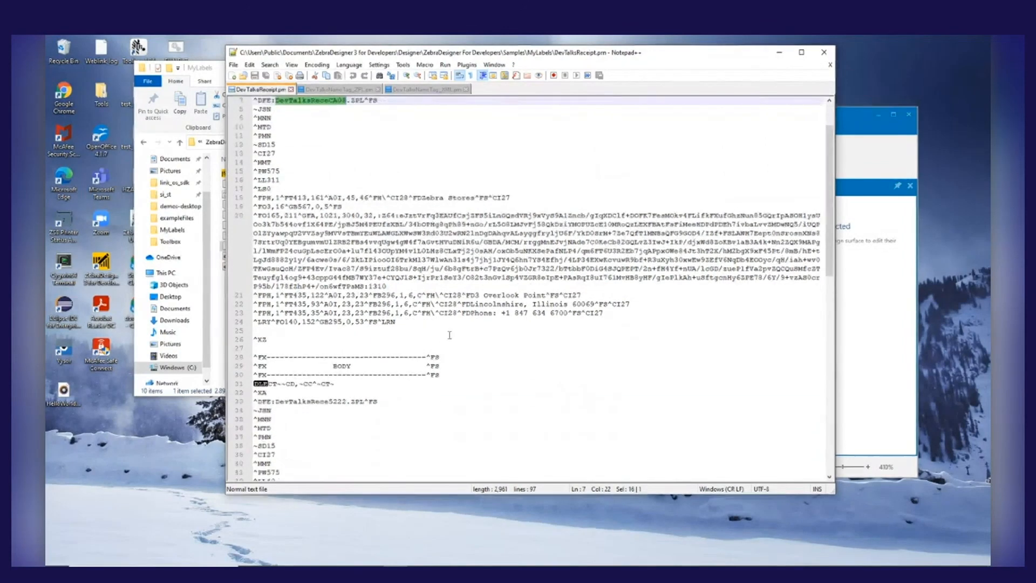
double_click(330, 296)
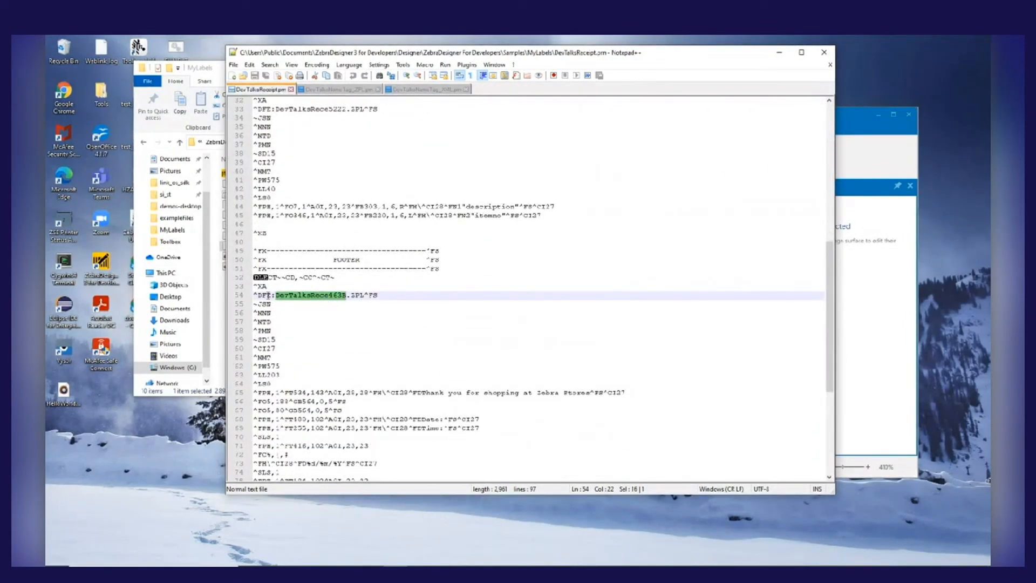
Highlight in turn the header, body and footer ^XFE recall blocks at the end of the receipt file
scroll(443, 367, down, 1)
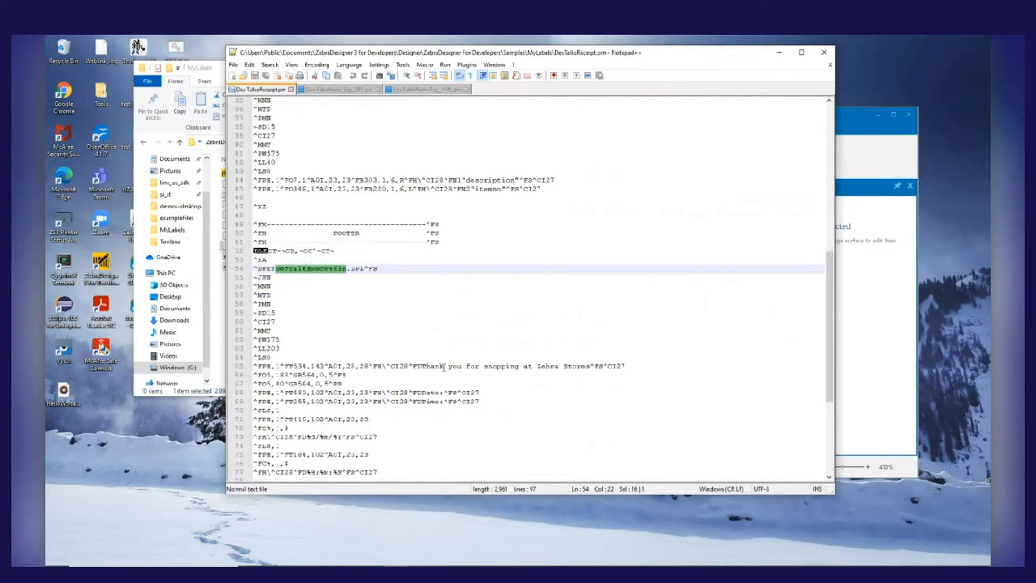
scroll(443, 367, down, 1)
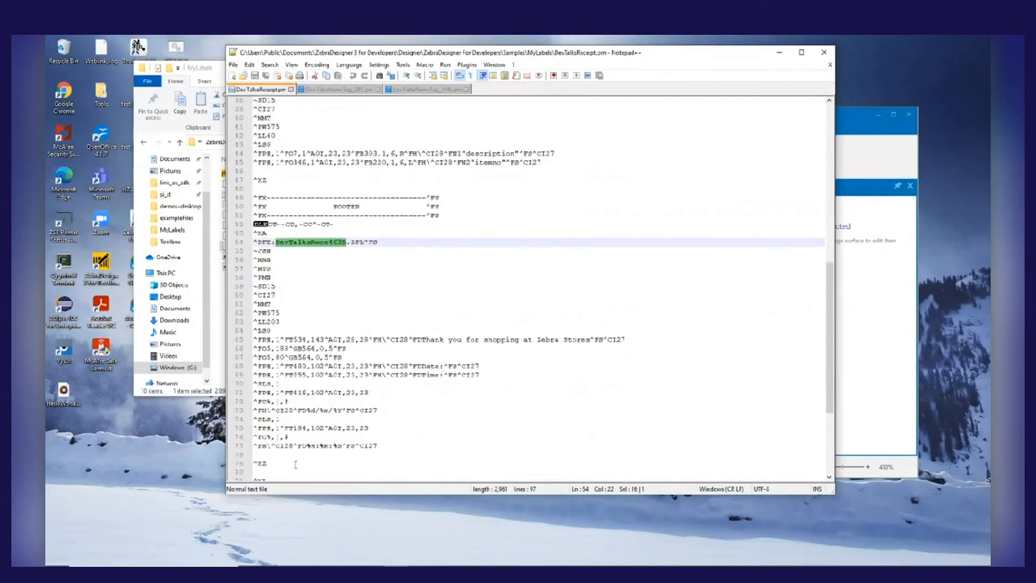
scroll(290, 439, down, 6)
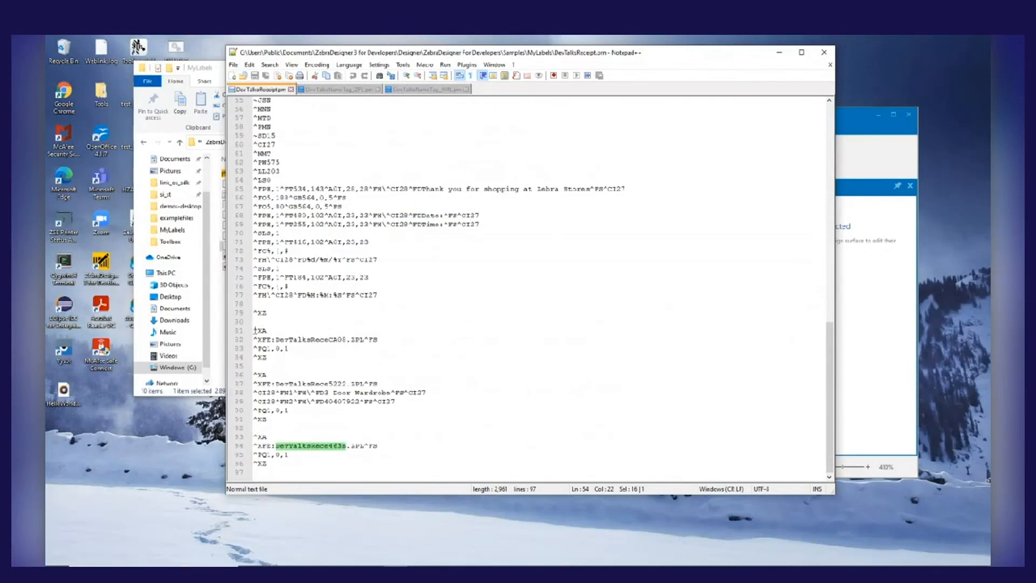
drag(255, 330, 320, 357)
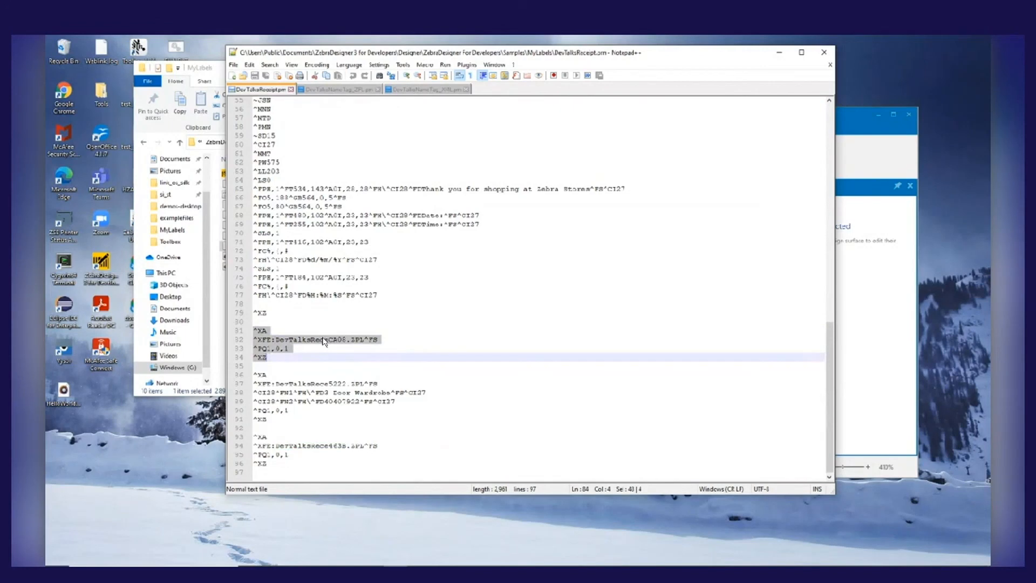
drag(254, 374, 294, 419)
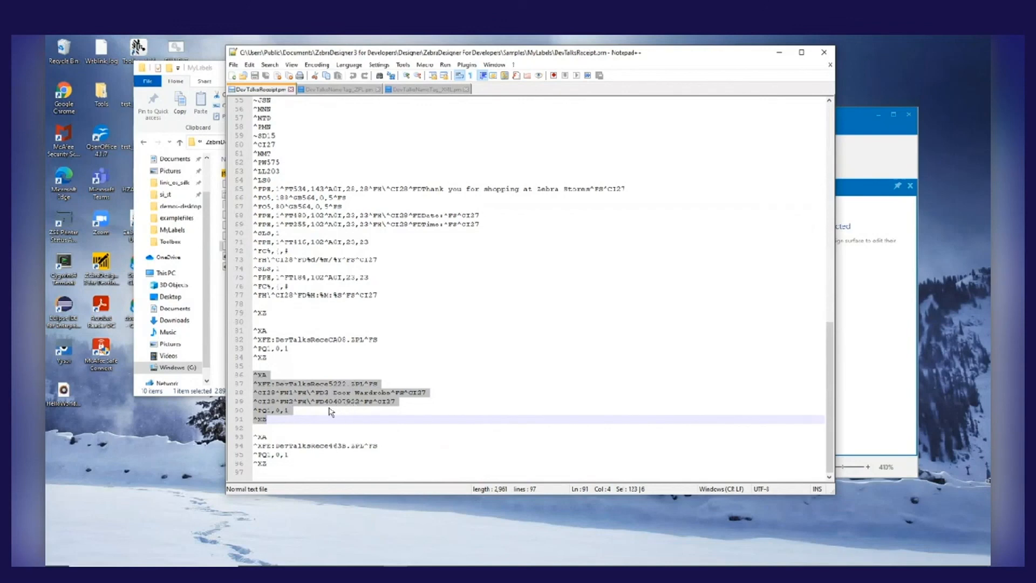
drag(254, 437, 288, 471)
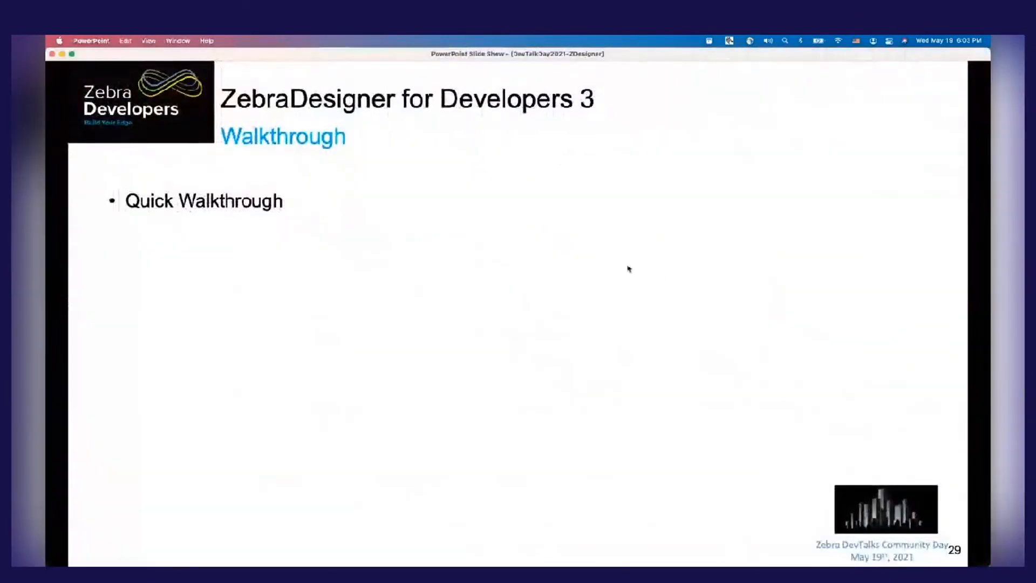
Switch to the PowerPoint slide show and display the closing Questions slide
key(Right)
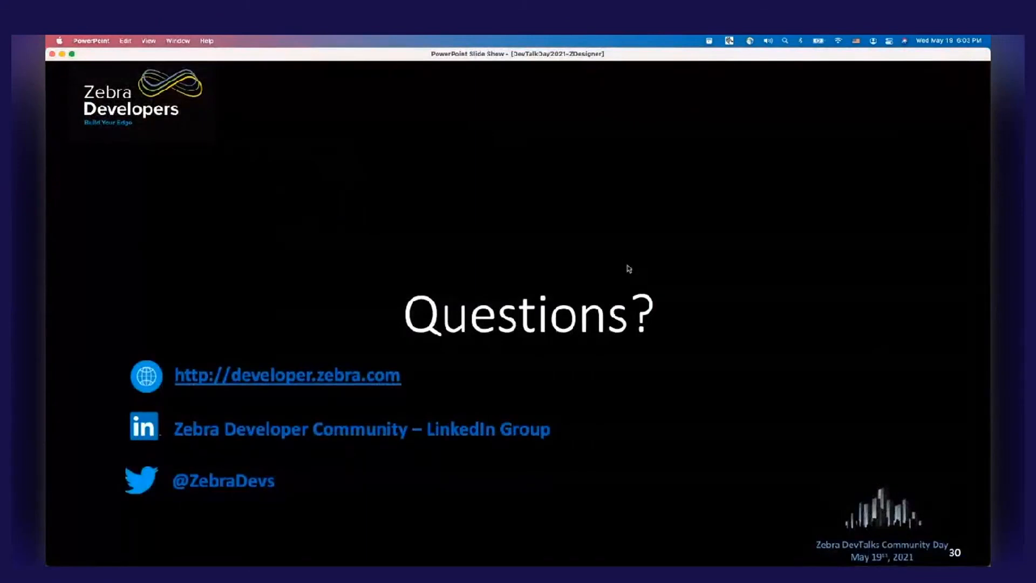